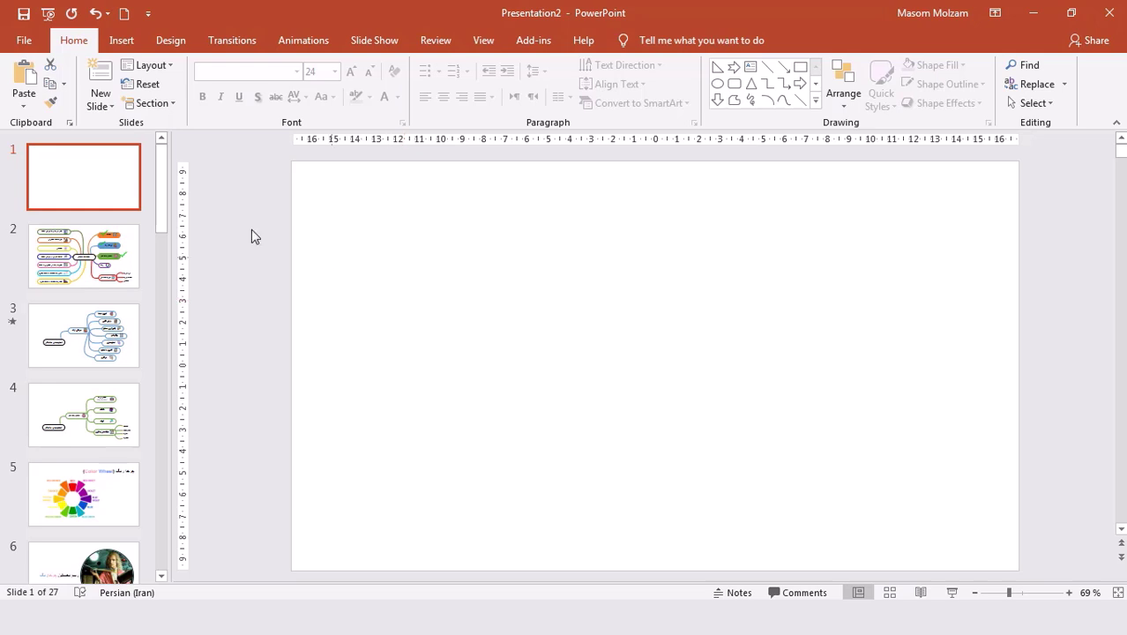
- Move through the Insert and Design tabs to the Transitions tab, showing slide 1's transition gallery
left_click(120, 40)
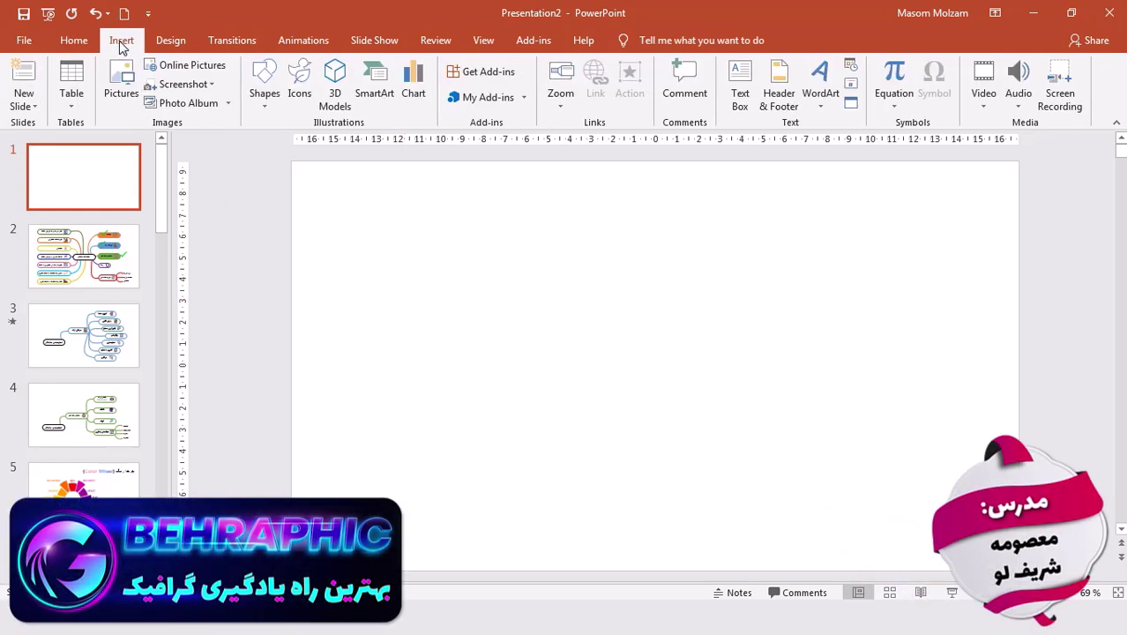
left_click(164, 44)
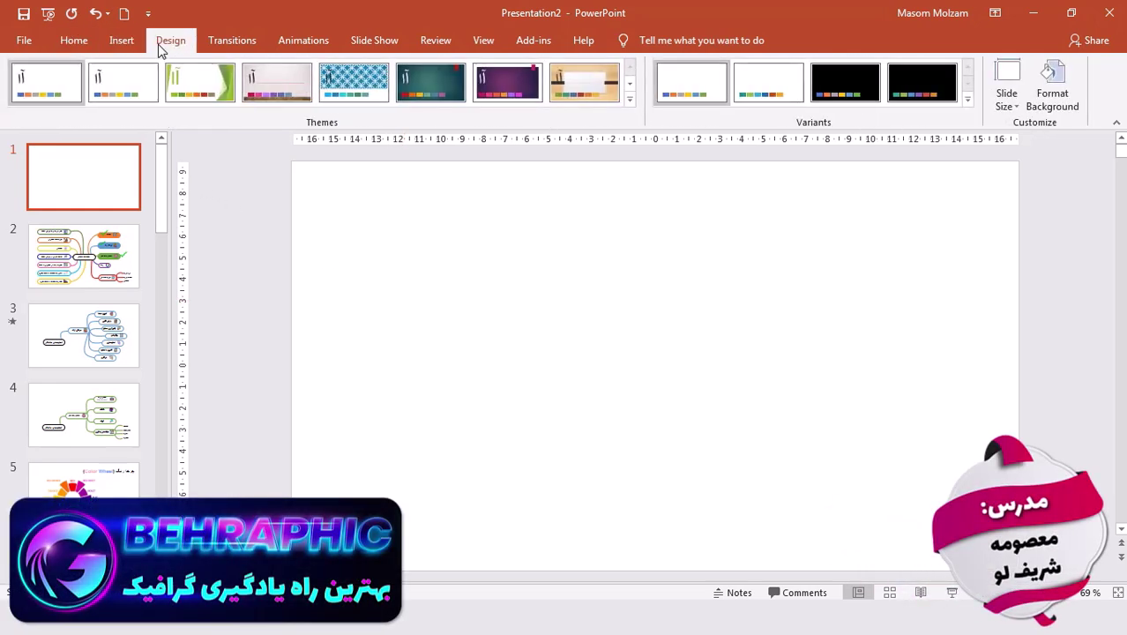
left_click(245, 46)
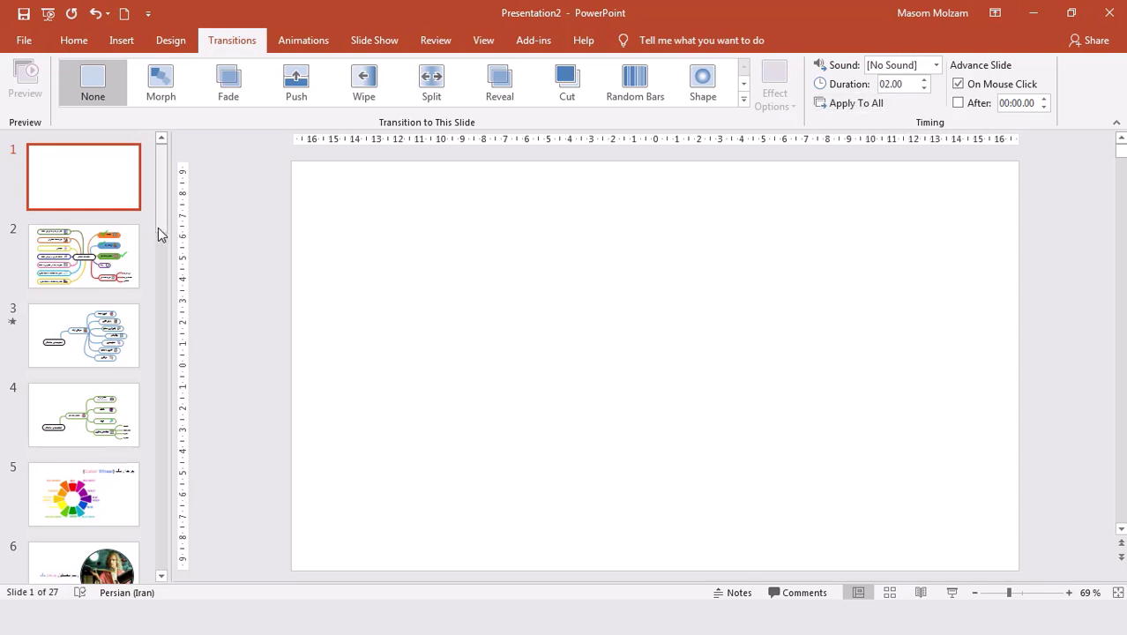
- Browse slides 1–5 in the thumbnail pane, ending on slide 2's colourful mind map
left_click(128, 264)
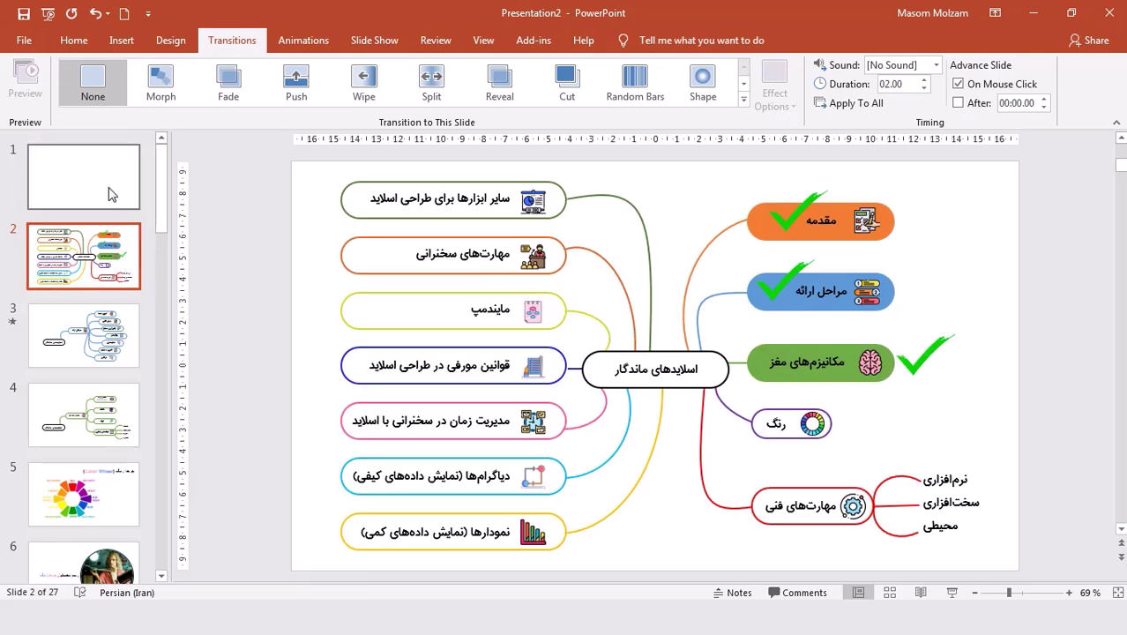
left_click(83, 177)
left_click(106, 258)
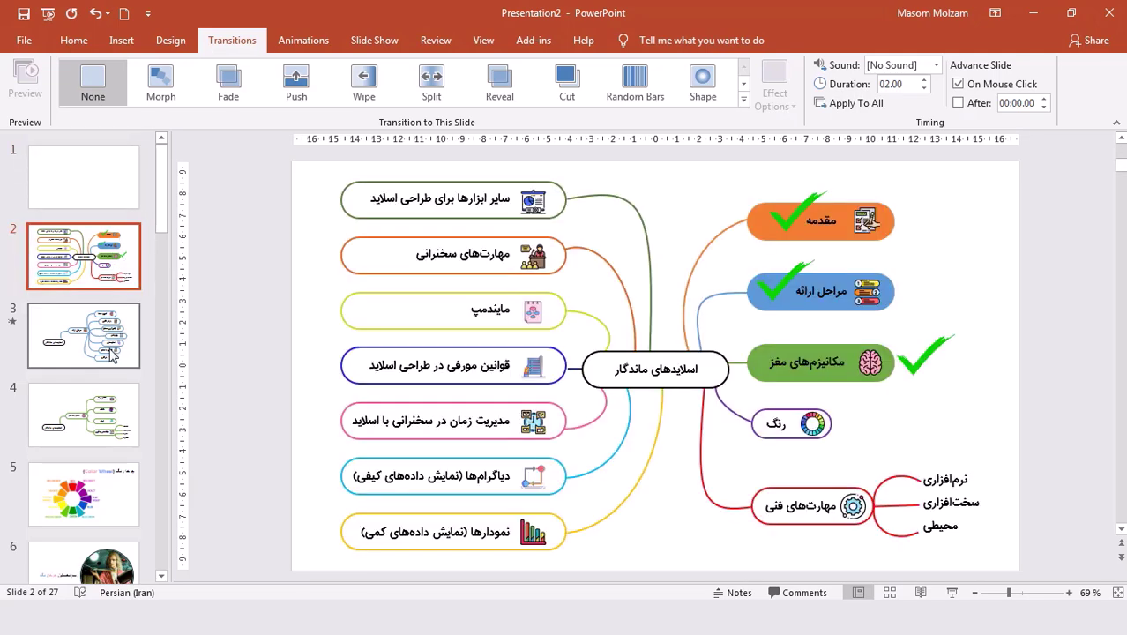
left_click(103, 336)
left_click(111, 425)
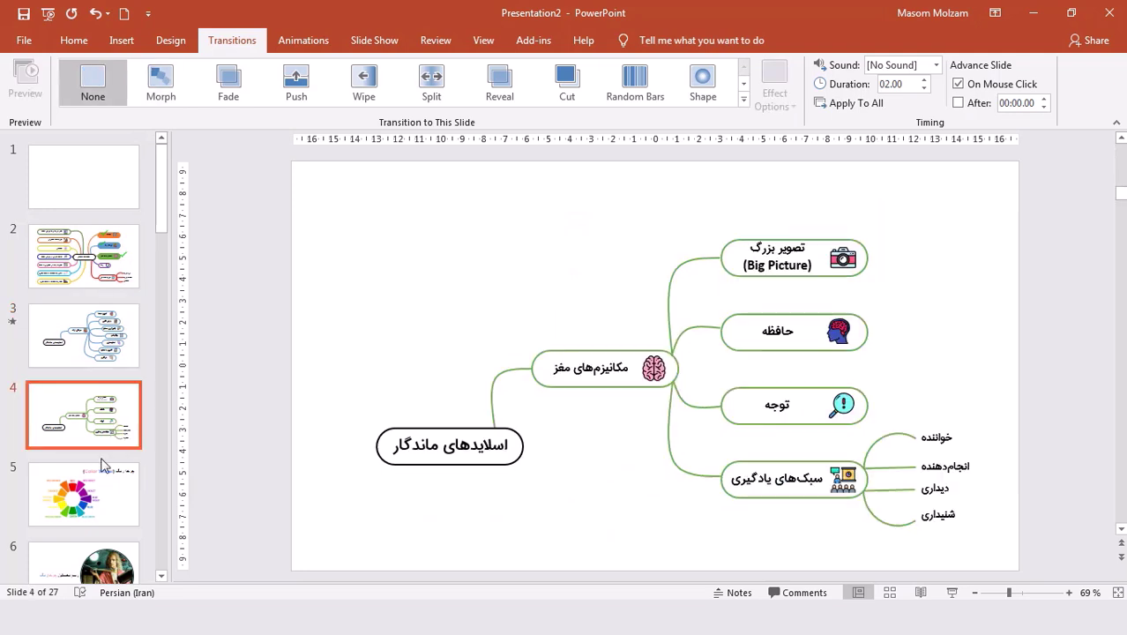
left_click(104, 491)
left_click(124, 194)
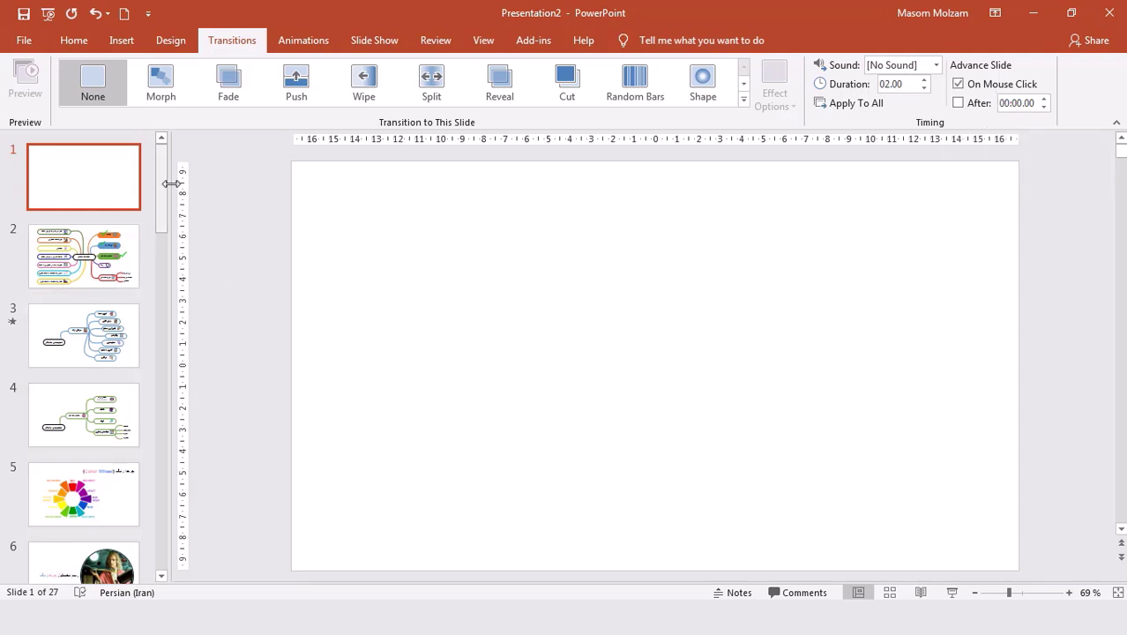
scroll(163, 159, "down", 1)
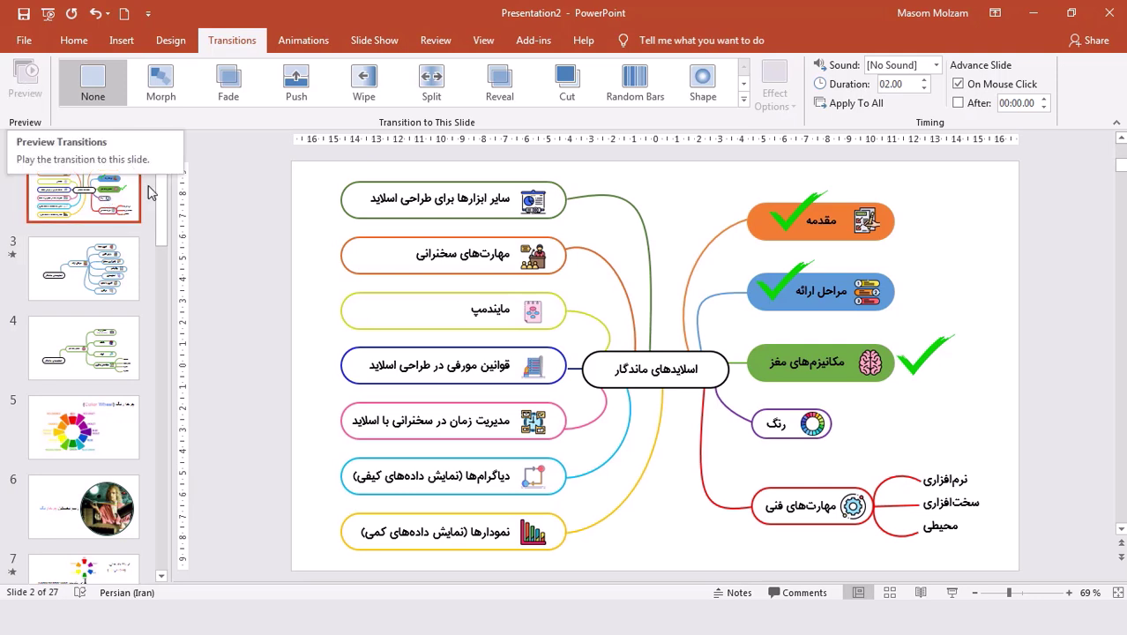
scroll(157, 190, "up", 1)
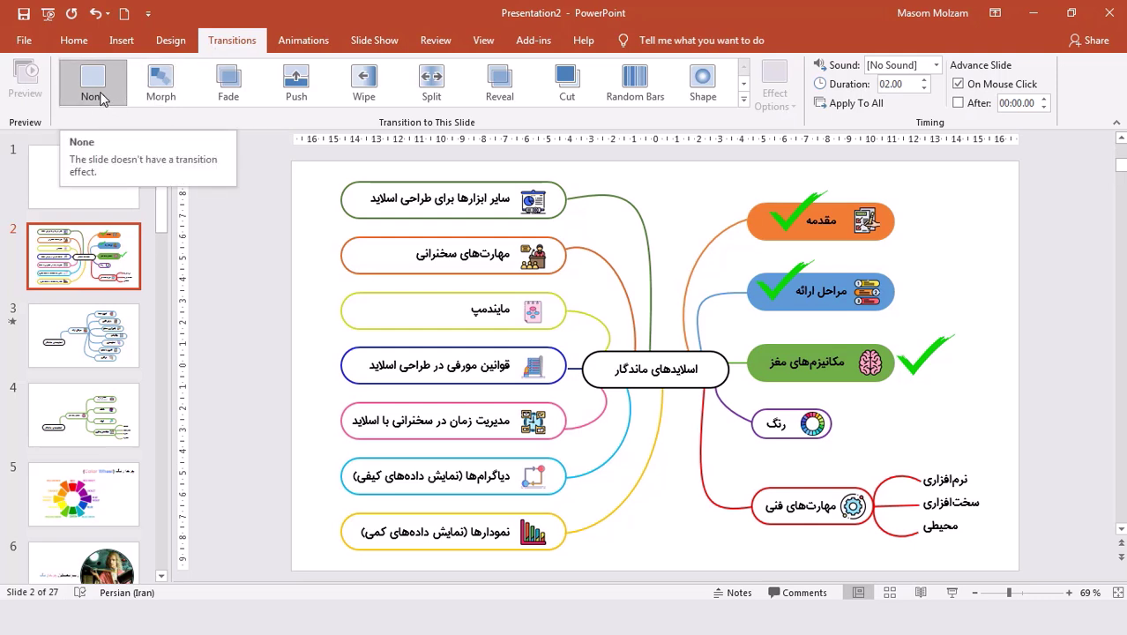
- Apply the Push transition to slide 2 and compare it with the blank slide 1
left_click(743, 99)
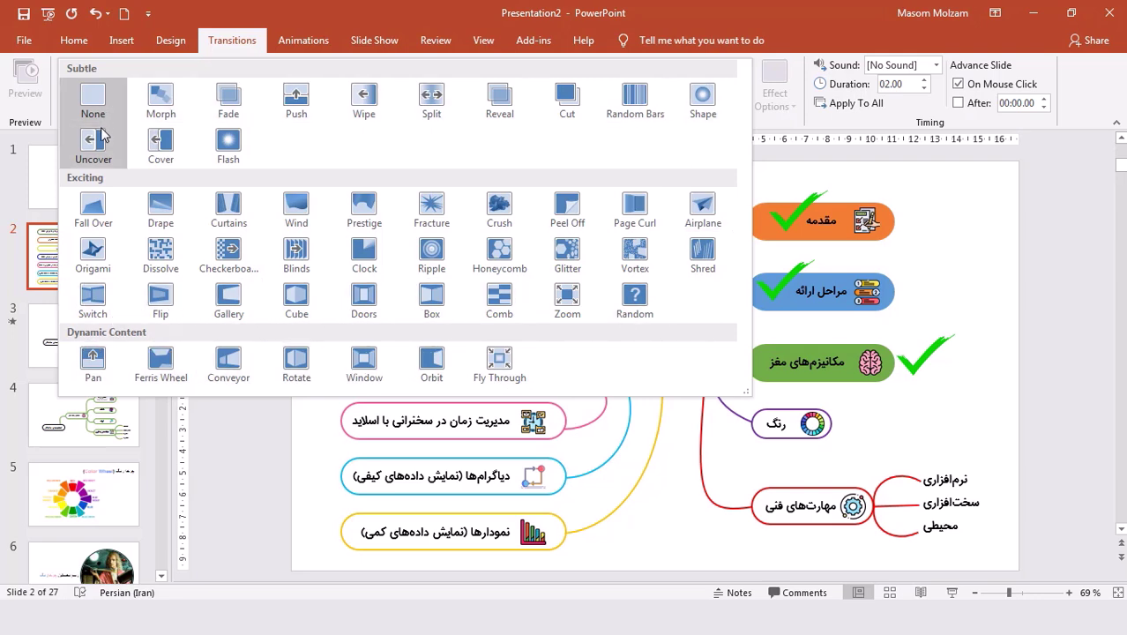
left_click(307, 104)
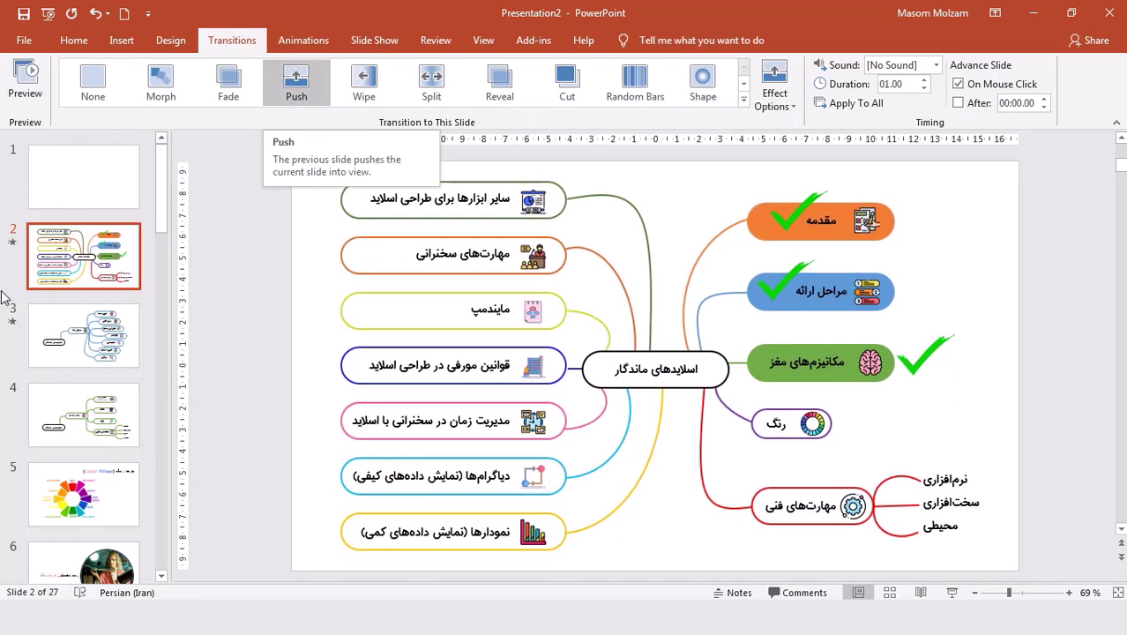
left_click(80, 196)
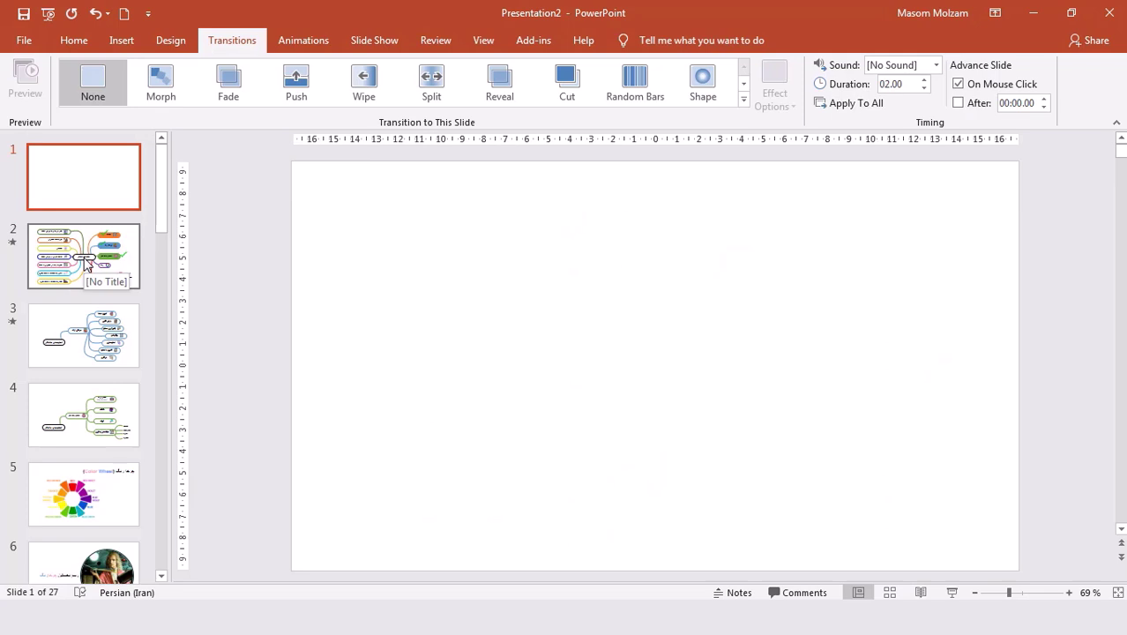
left_click(87, 264)
left_click(86, 203)
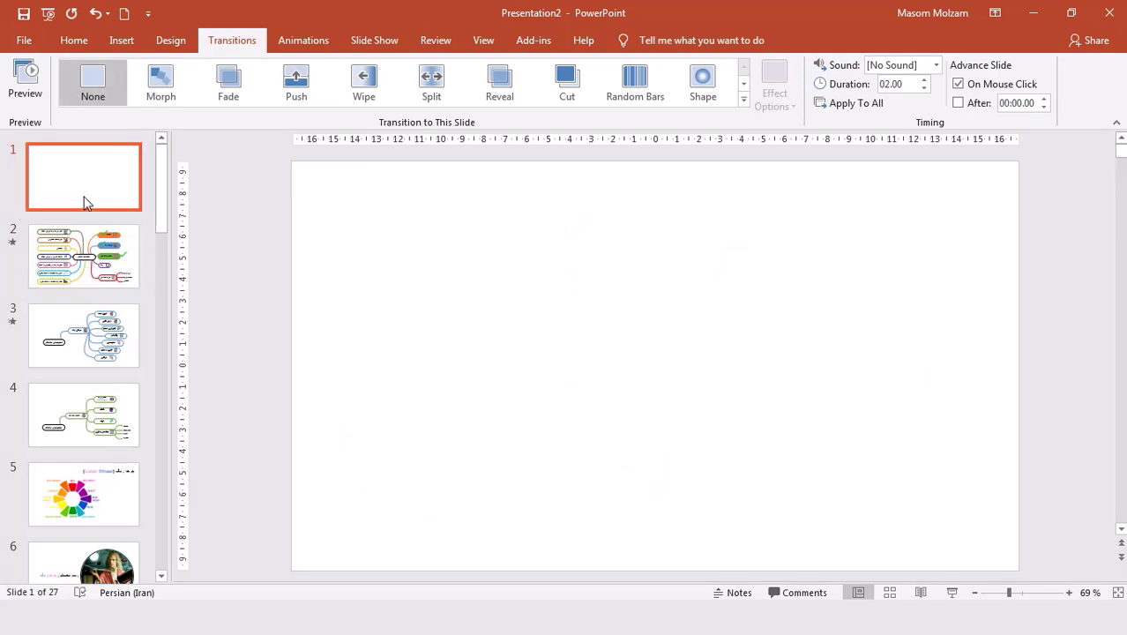
left_click(81, 267)
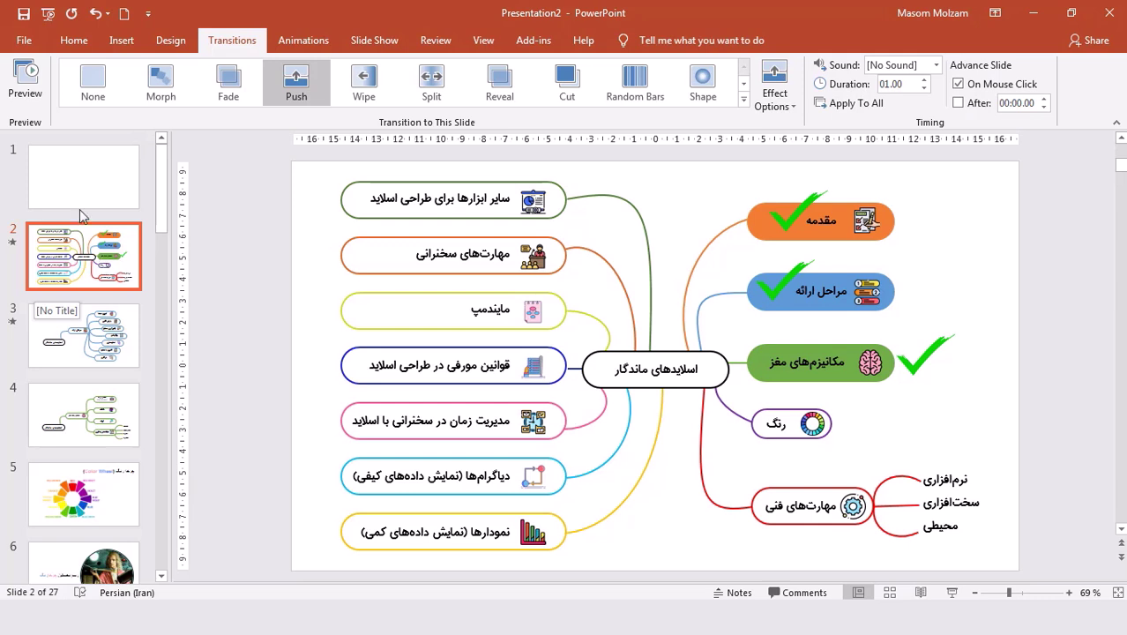
- Preview slide 2's Push transition, then check slide 3's Morph and return to slide 1
left_click(23, 96)
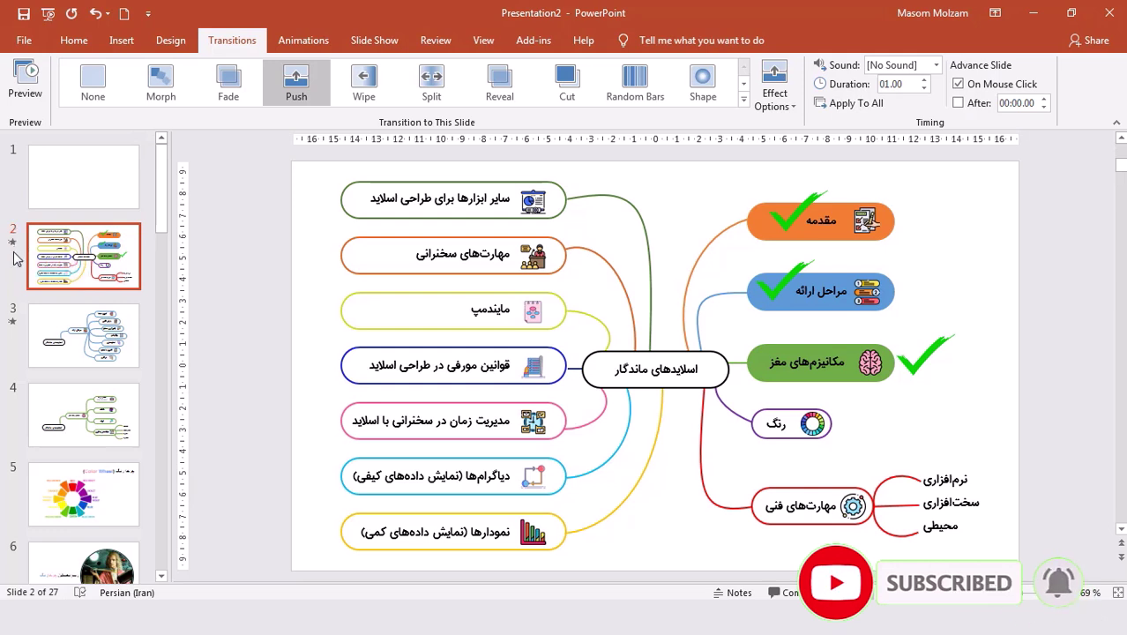
left_click(85, 366)
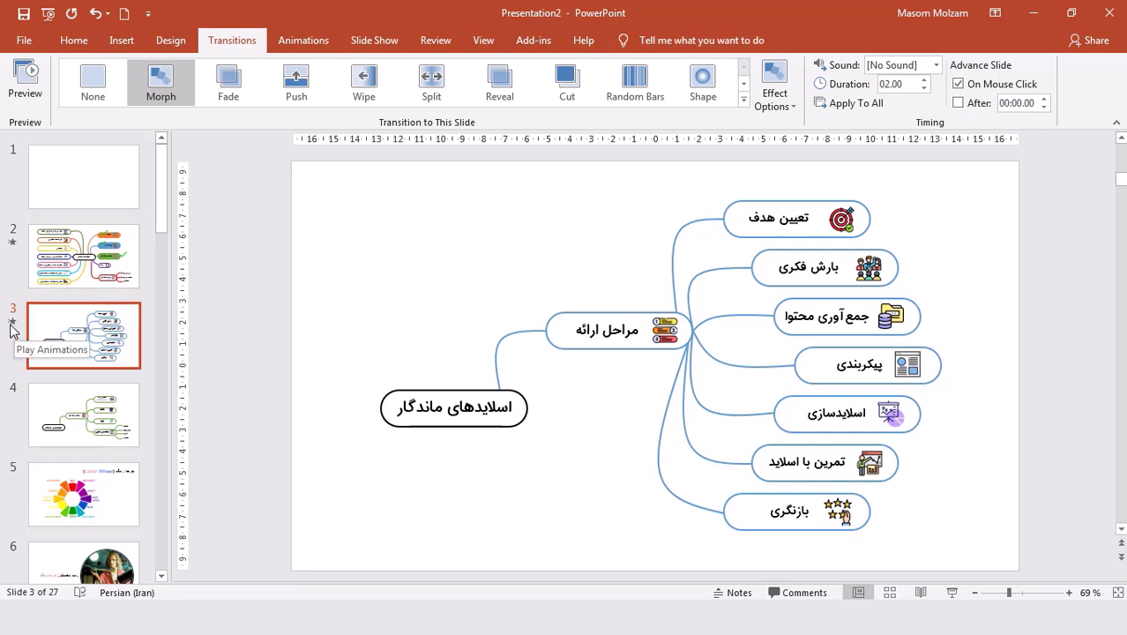
left_click(84, 265)
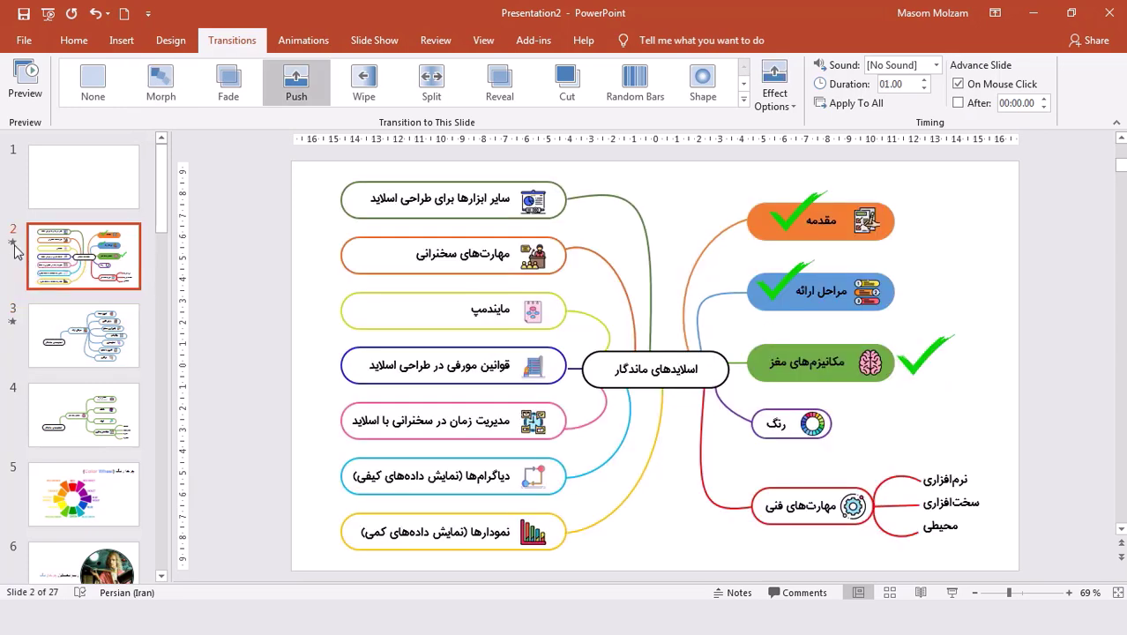
left_click(84, 185)
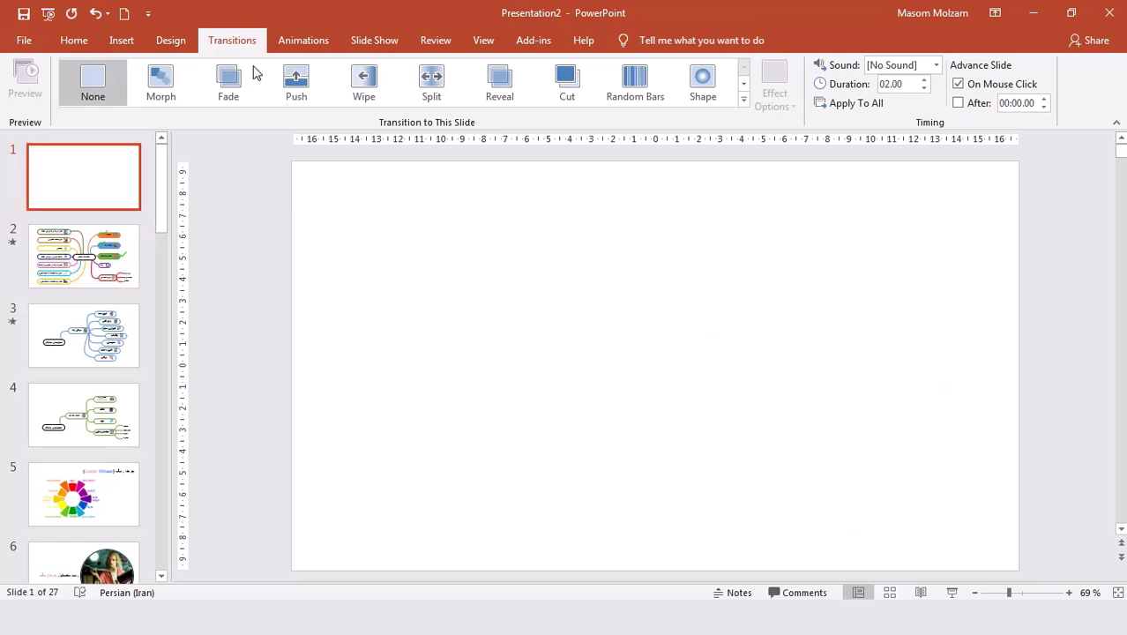
- Select slide 2 and expand the full gallery of transition effects
left_click(91, 98)
left_click(104, 258)
left_click(743, 100)
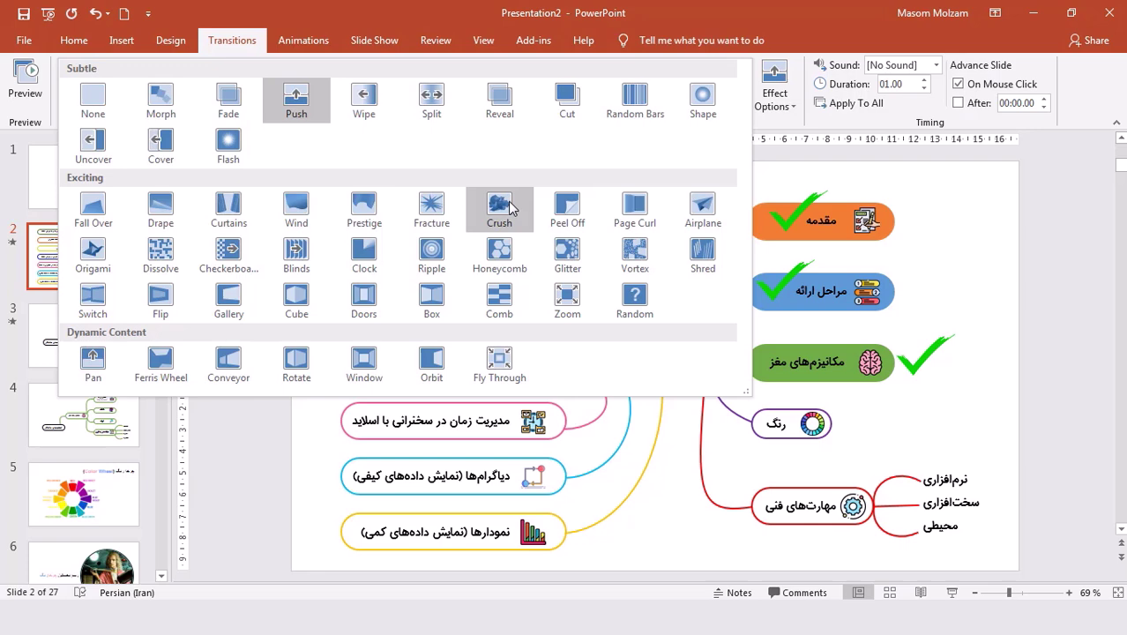
- Try Crush, Fracture, Origami and Airplane on slide 2, then settle on Zoom
left_click(503, 207)
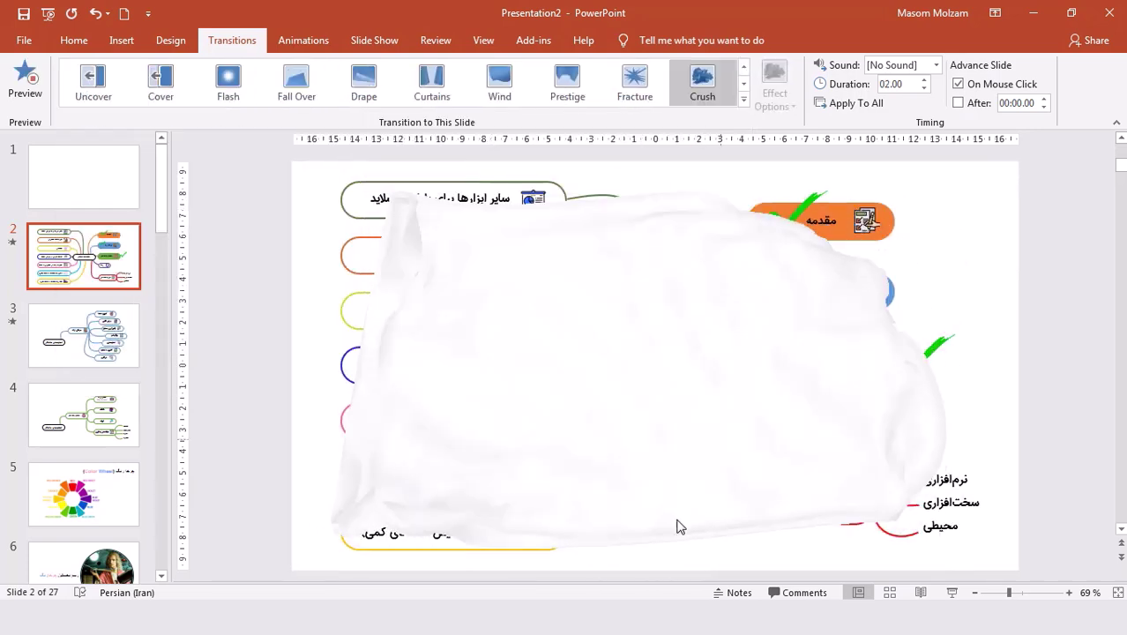
left_click(630, 83)
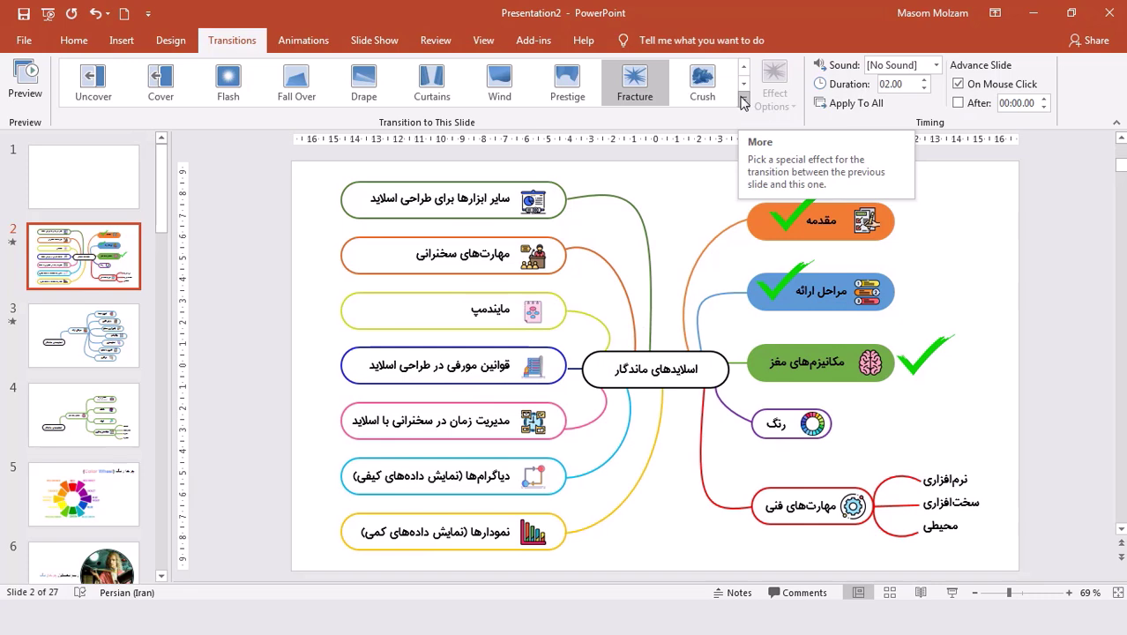
left_click(742, 99)
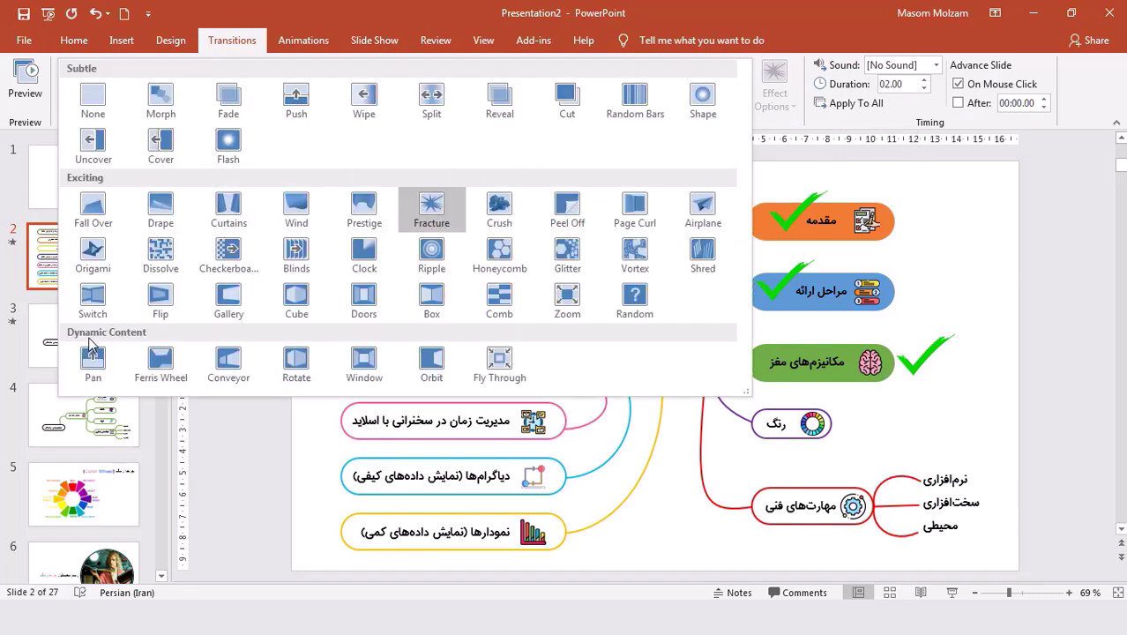
left_click(93, 258)
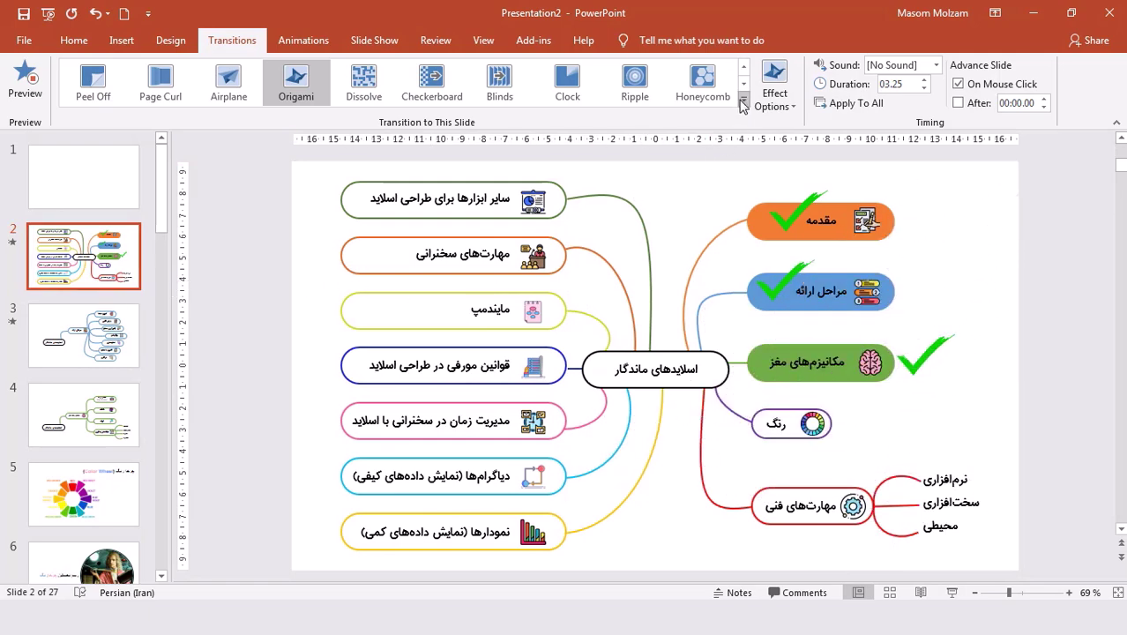
left_click(742, 100)
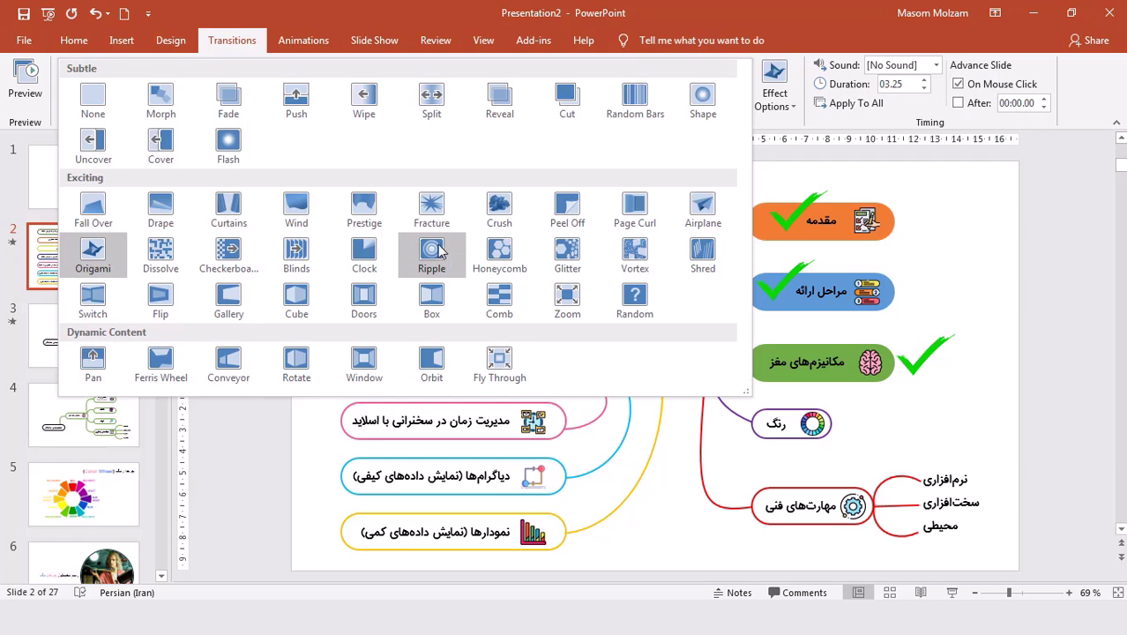
left_click(703, 216)
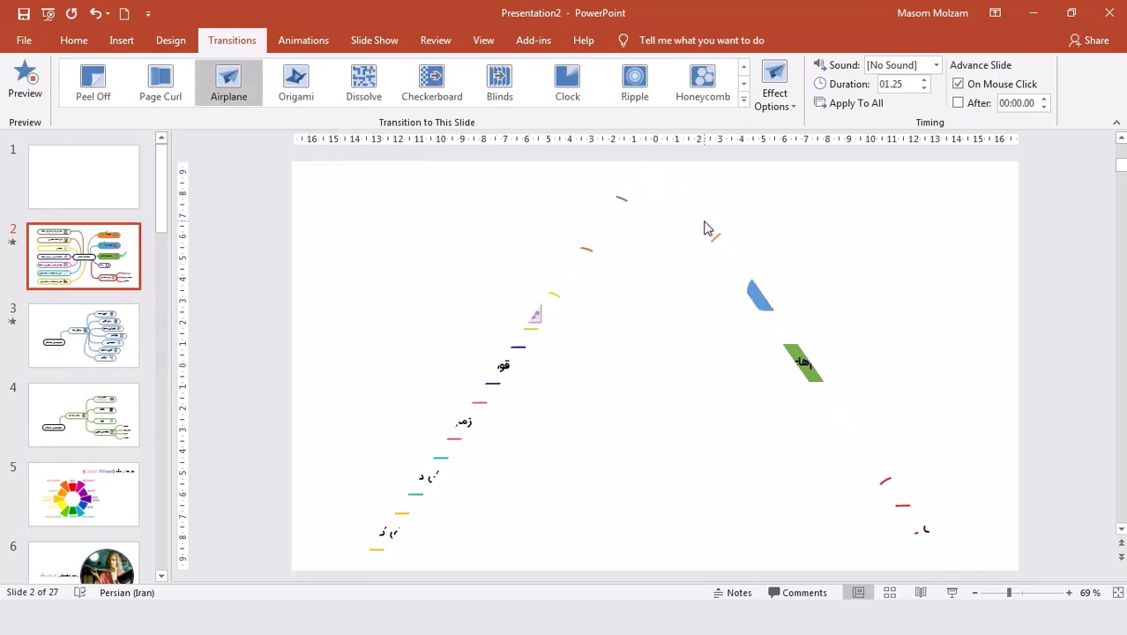
left_click(744, 99)
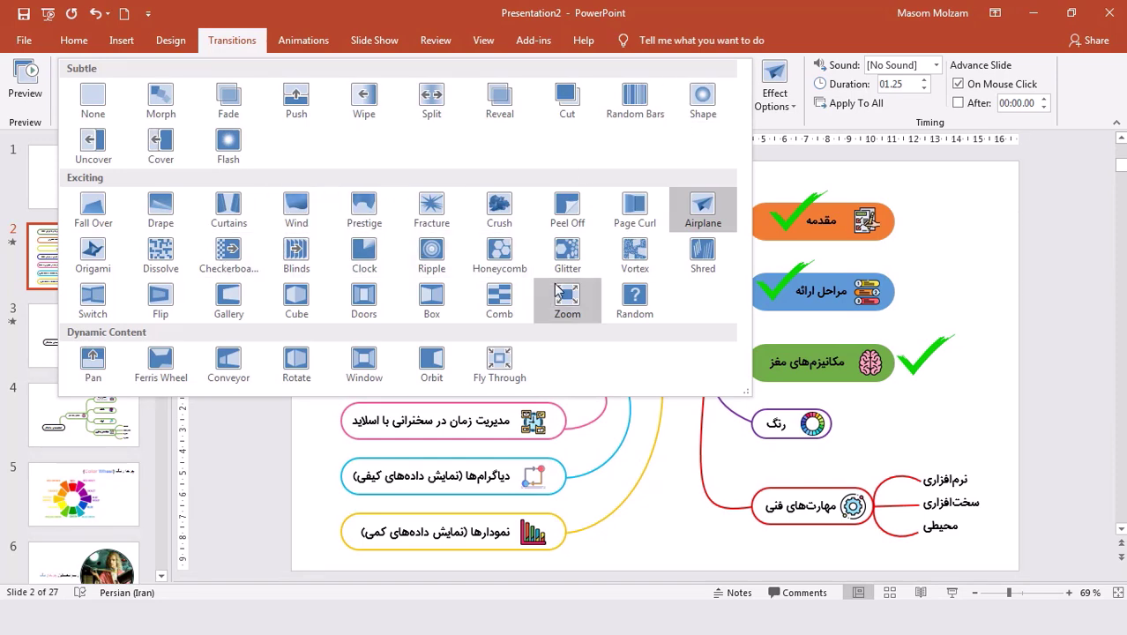
left_click(564, 257)
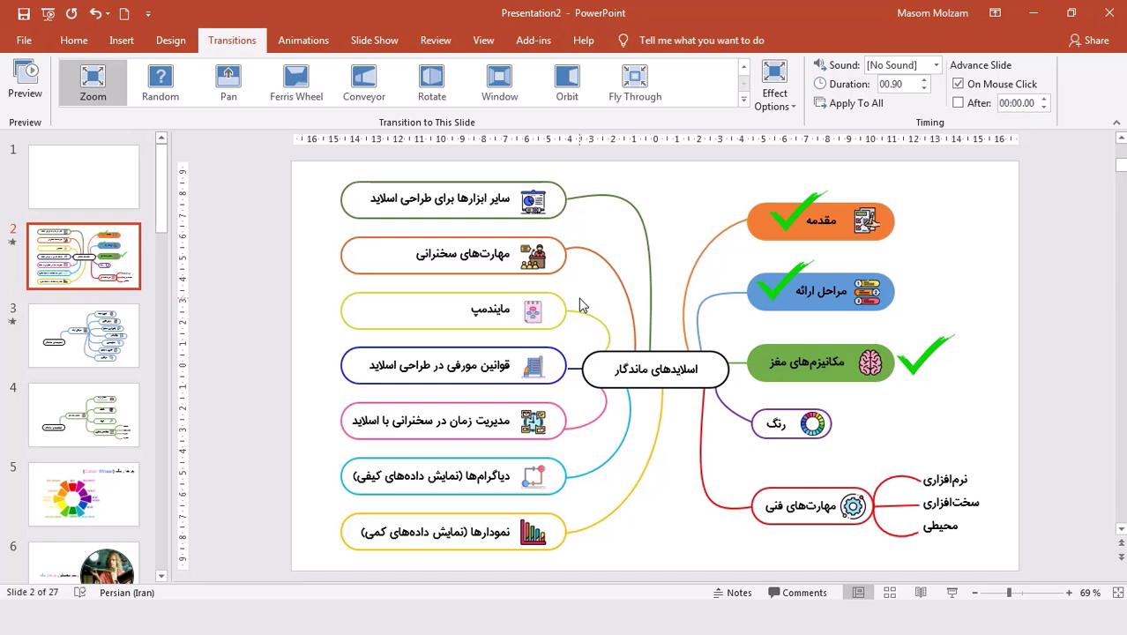
- Apply Conveyor to slide 2, pick a direction in Effect Options and preview it
left_click(374, 95)
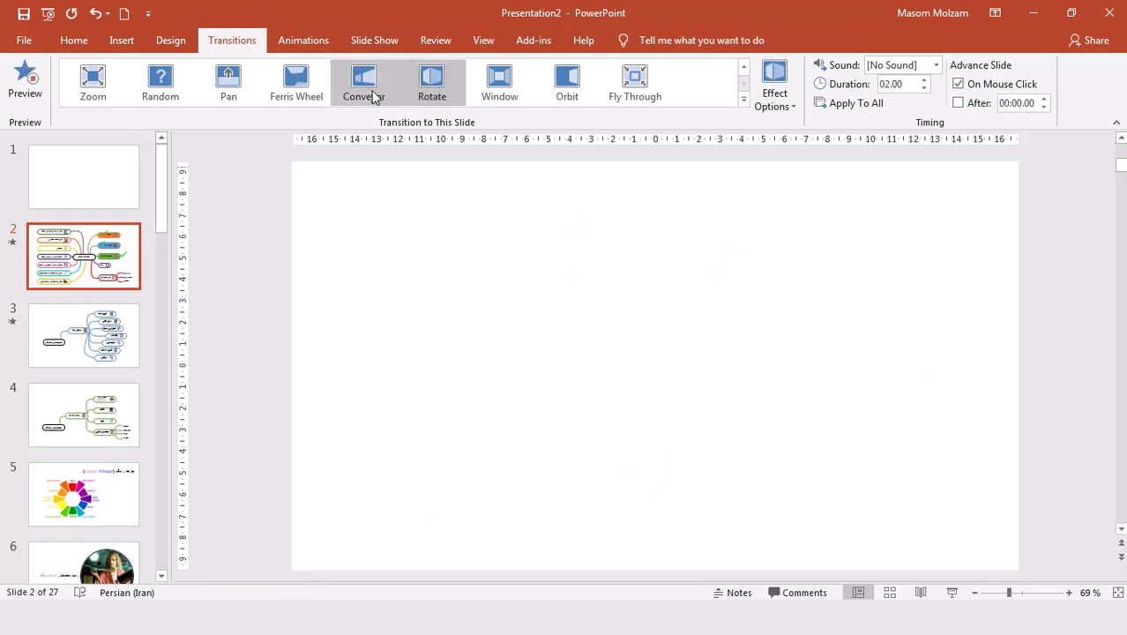
left_click(793, 106)
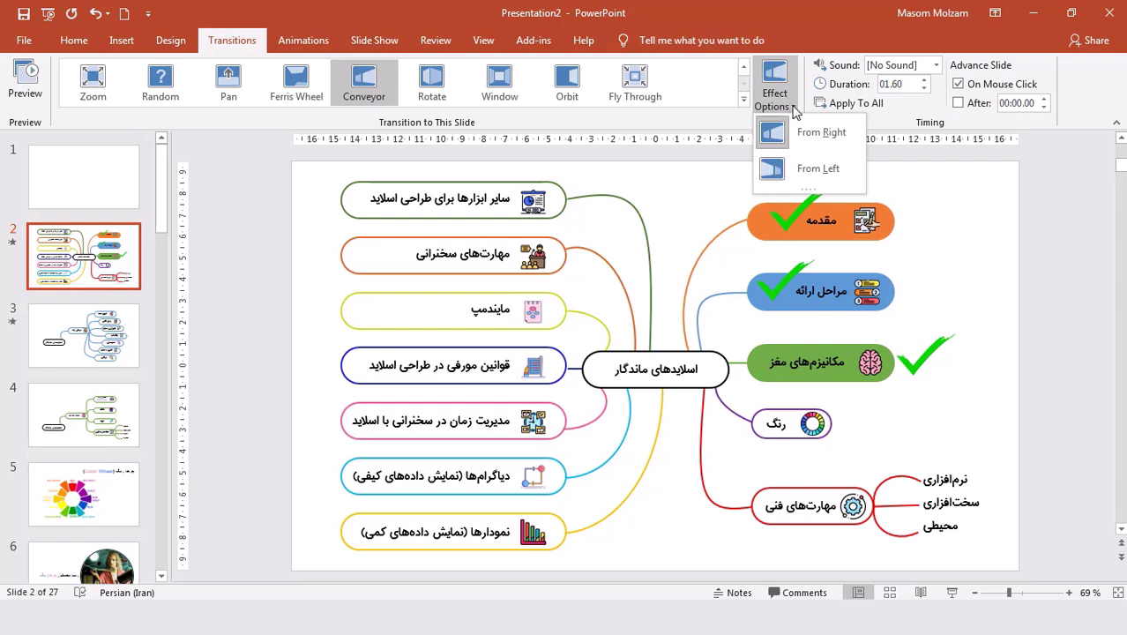
left_click(366, 94)
left_click(16, 78)
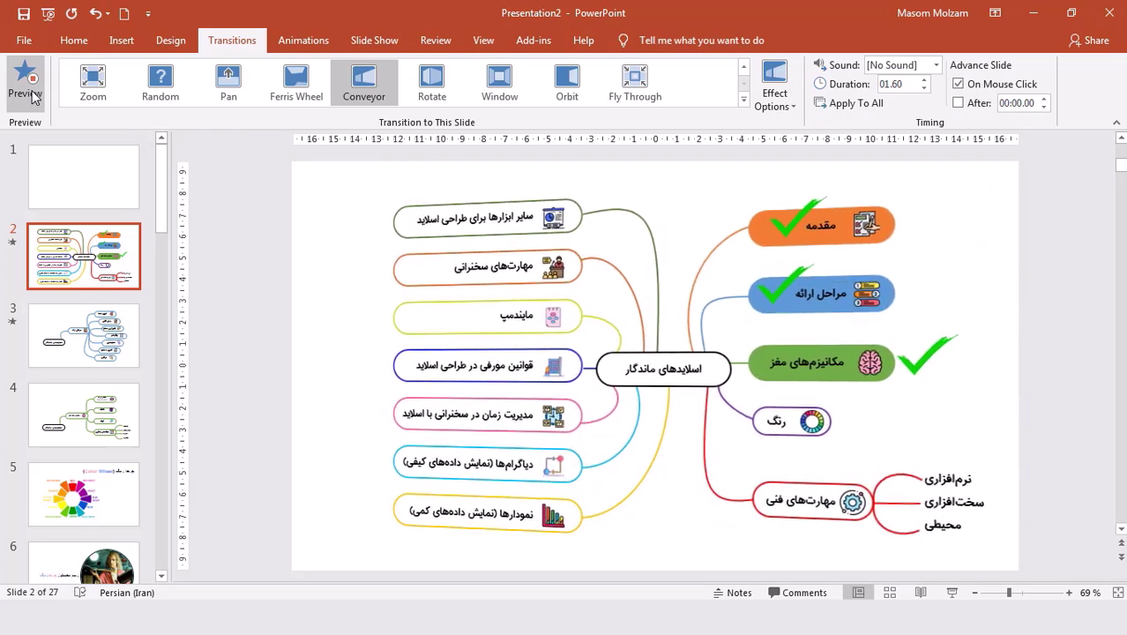
left_click(794, 107)
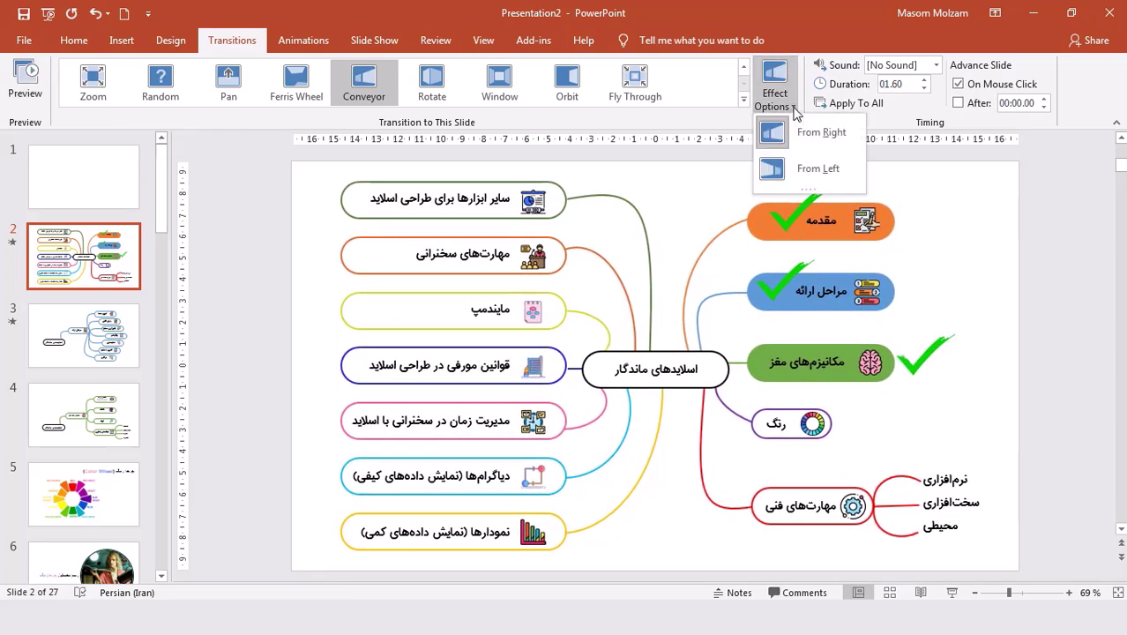
left_click(837, 181)
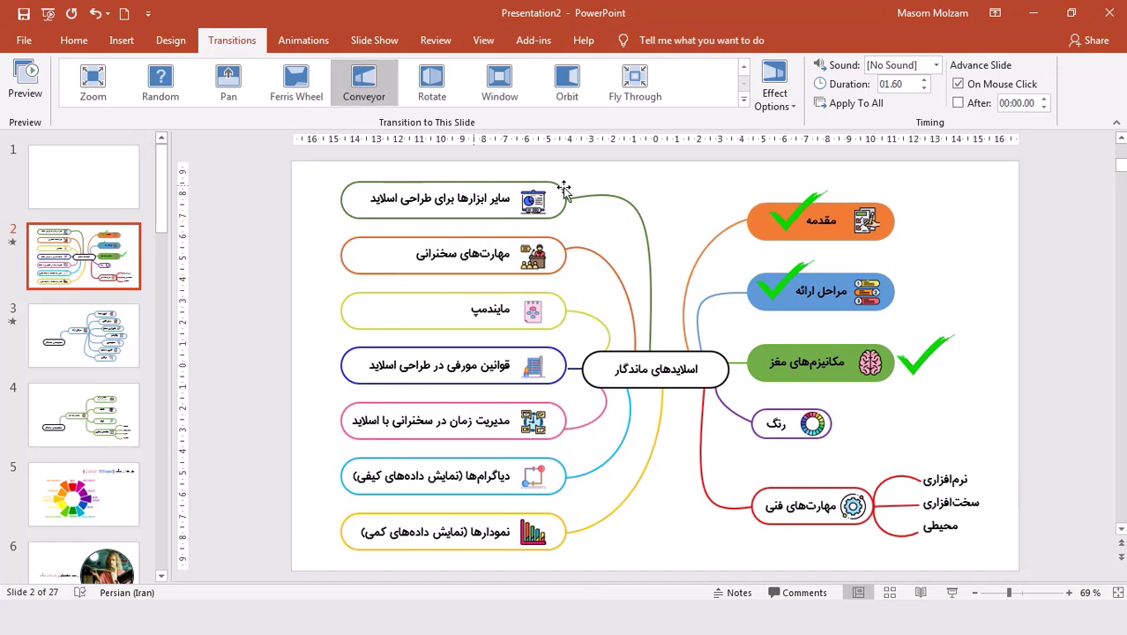
- Switch slide 2 to the Comb transition with Vertical effect options
left_click(744, 99)
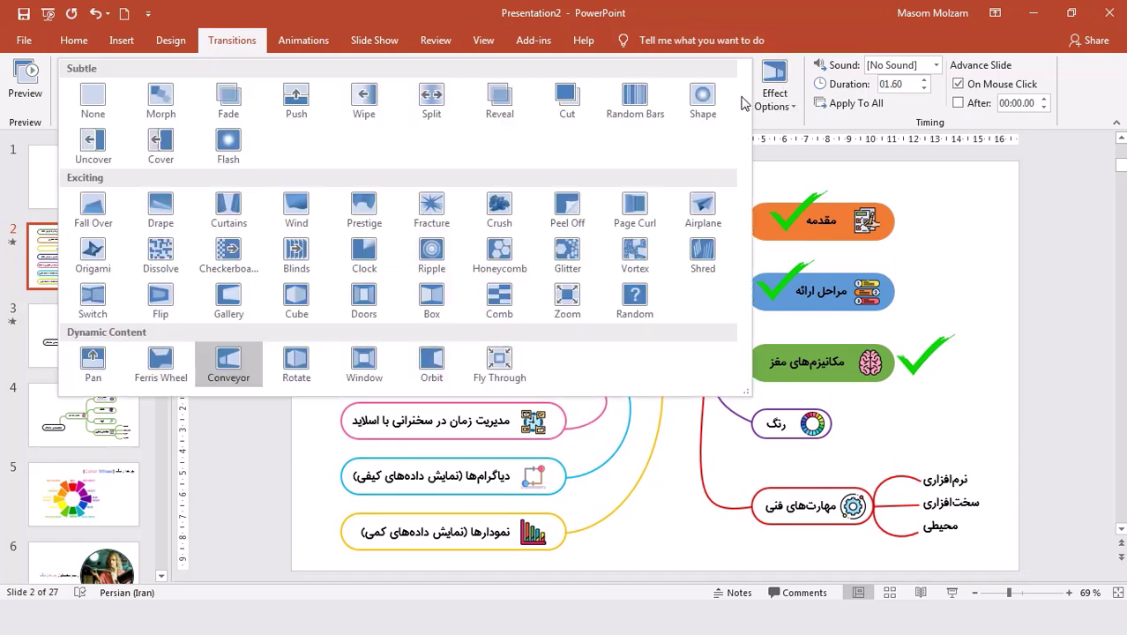
left_click(501, 298)
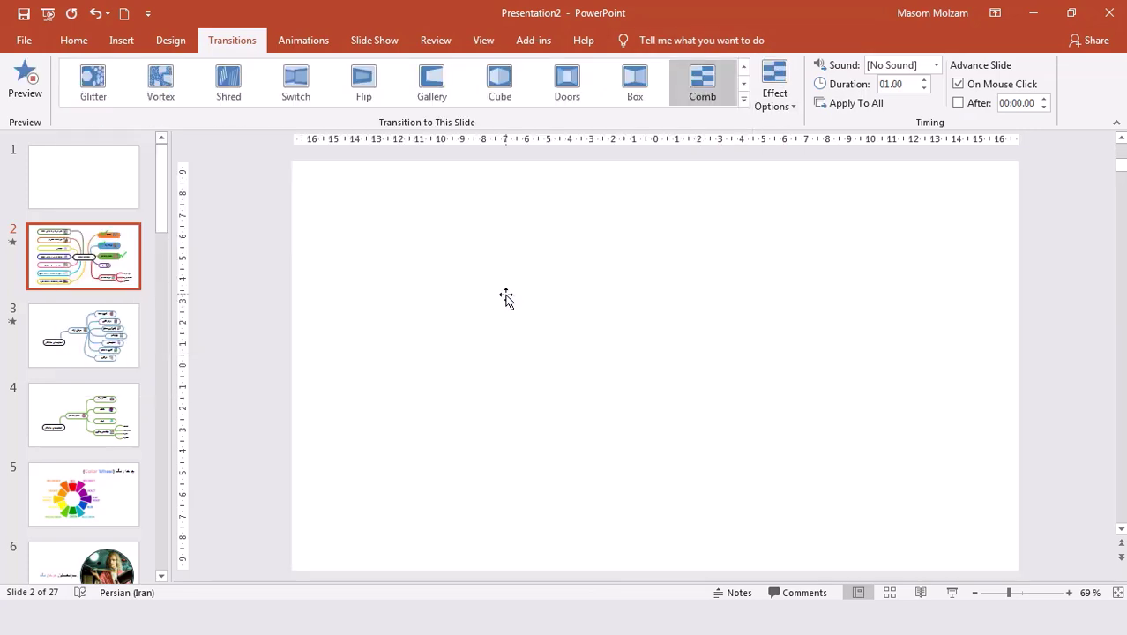
left_click(775, 88)
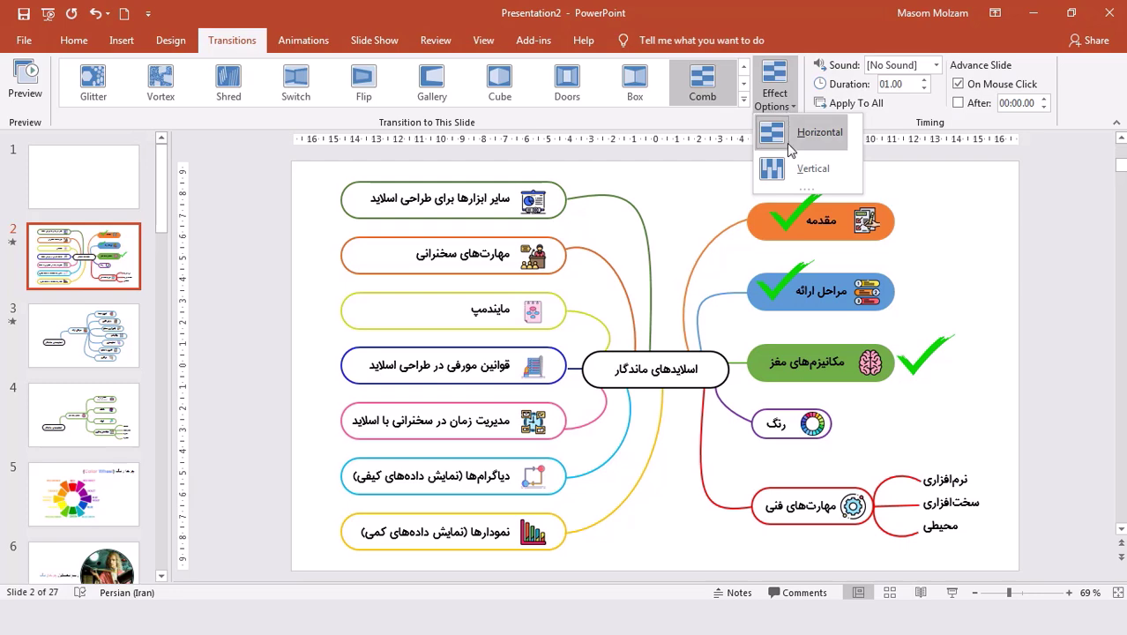
left_click(797, 175)
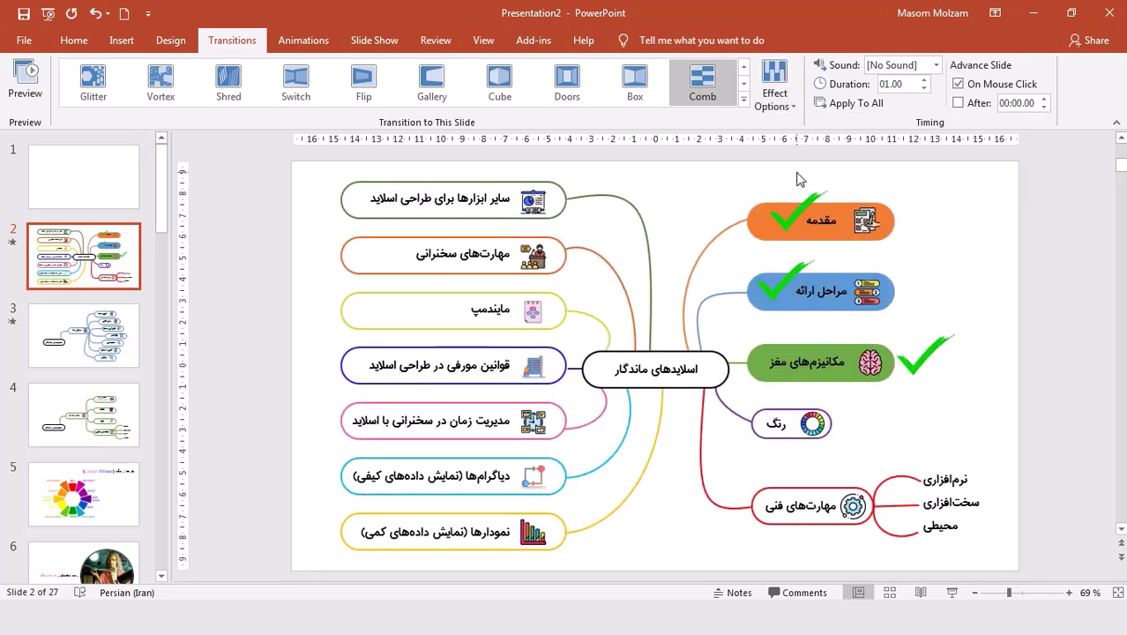
left_click(744, 99)
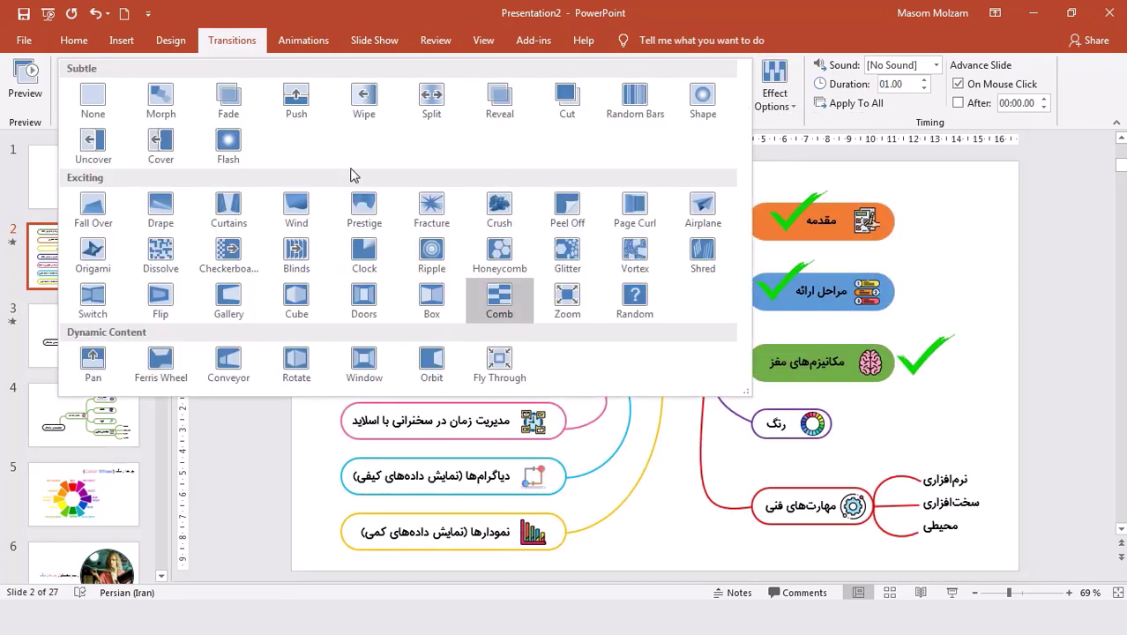
- Try the Cube transition on slide 2 with its From Top effect option
left_click(284, 298)
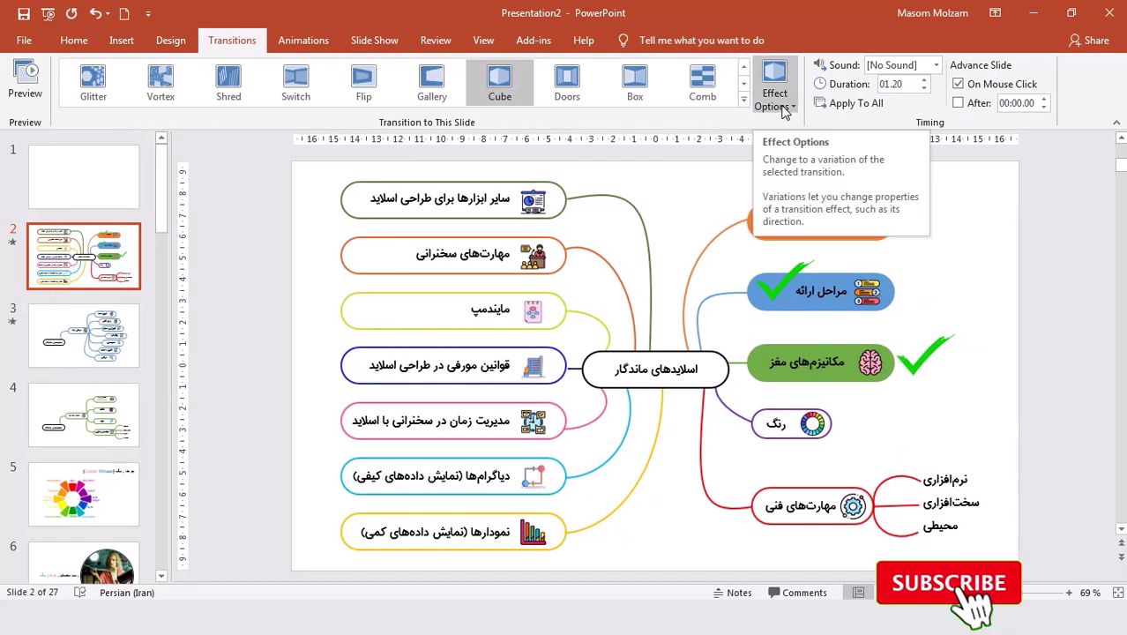
left_click(775, 97)
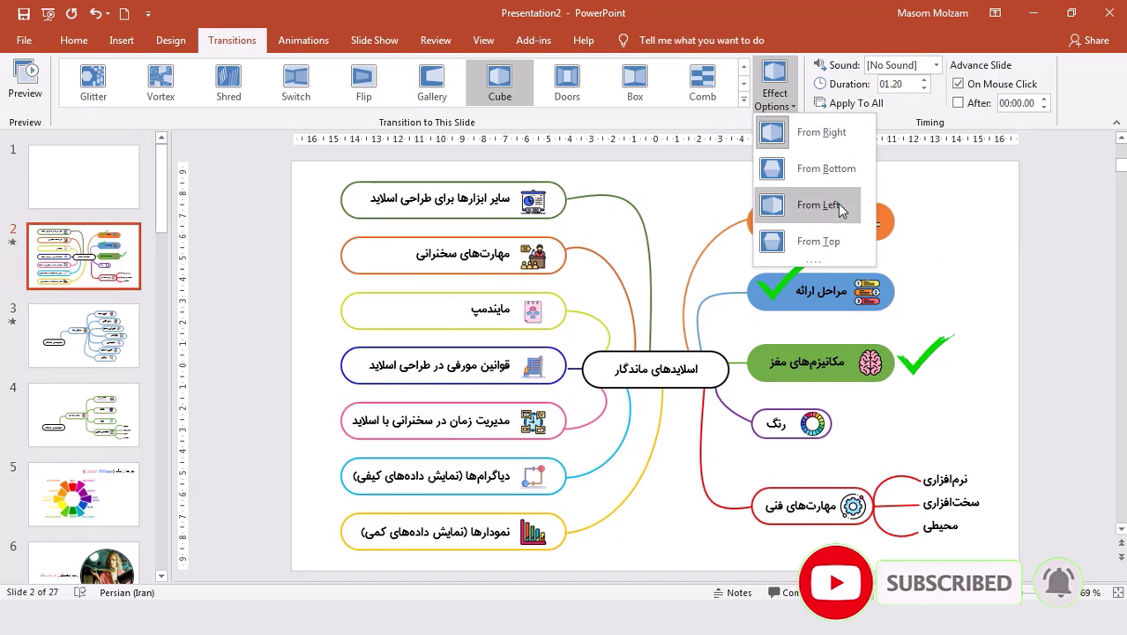
left_click(820, 243)
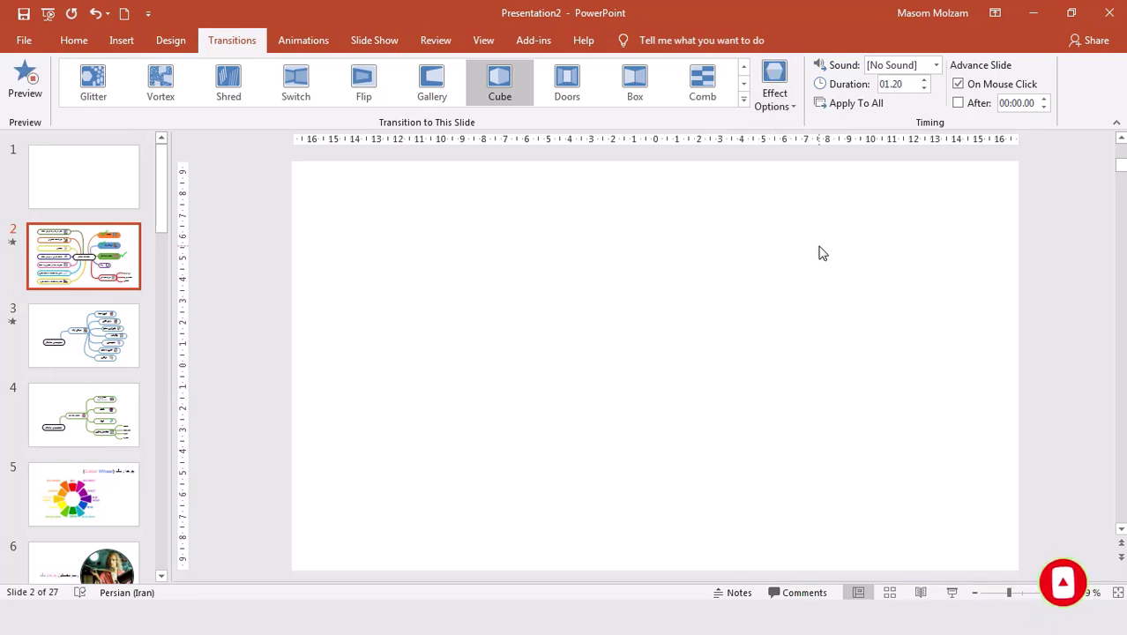
left_click(787, 107)
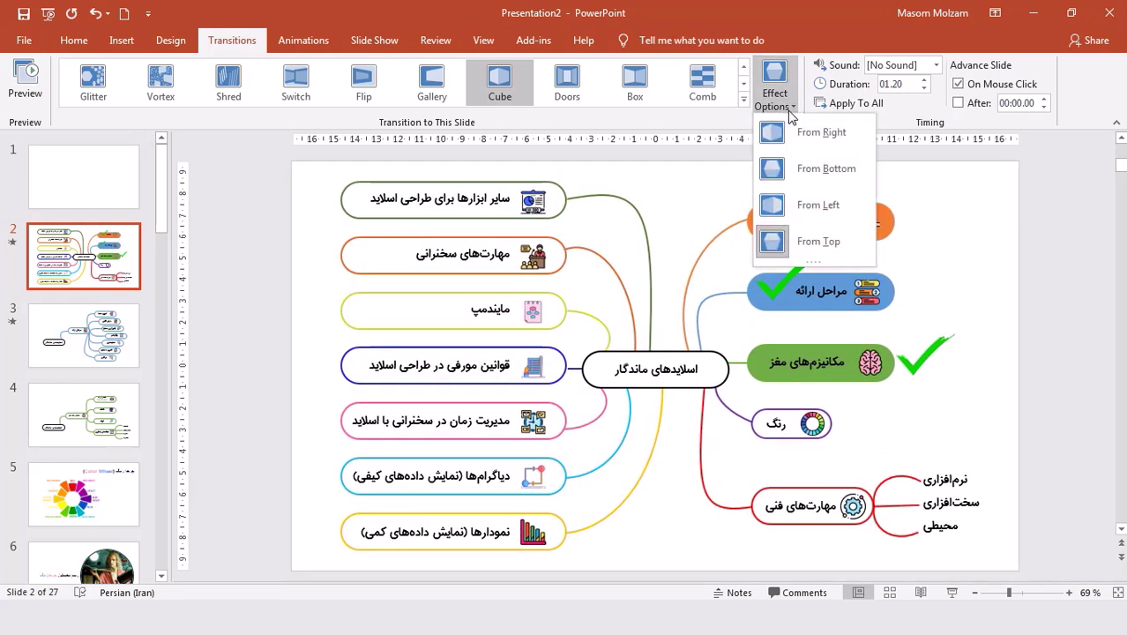
- Switch slide 2 back to Conveyor at 01.60, leaving its direction unchanged
left_click(743, 101)
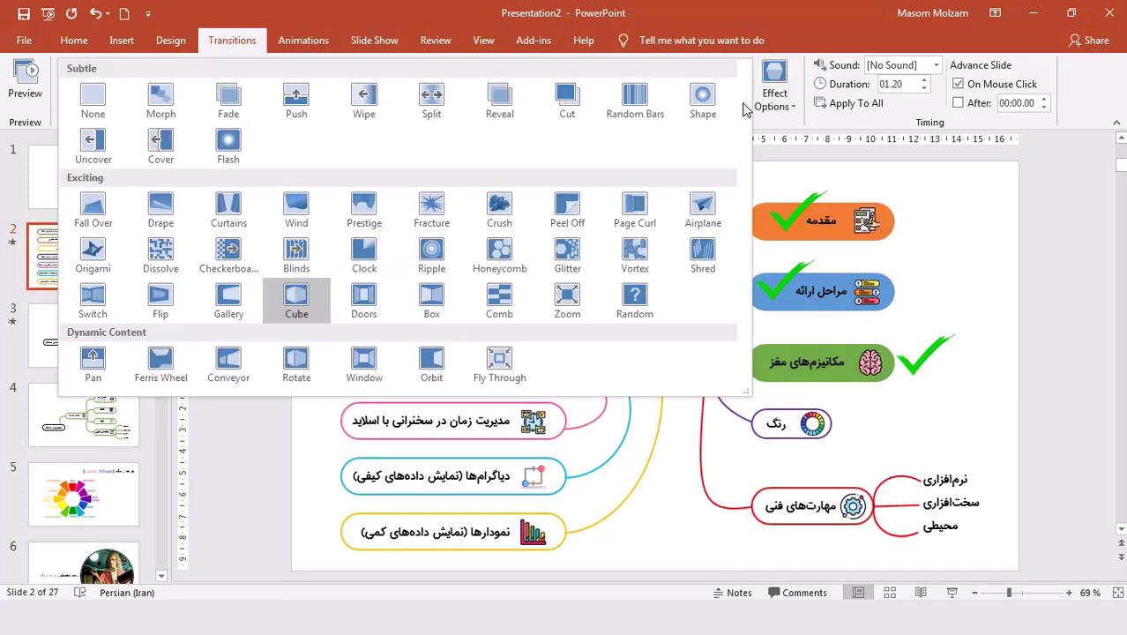
left_click(231, 368)
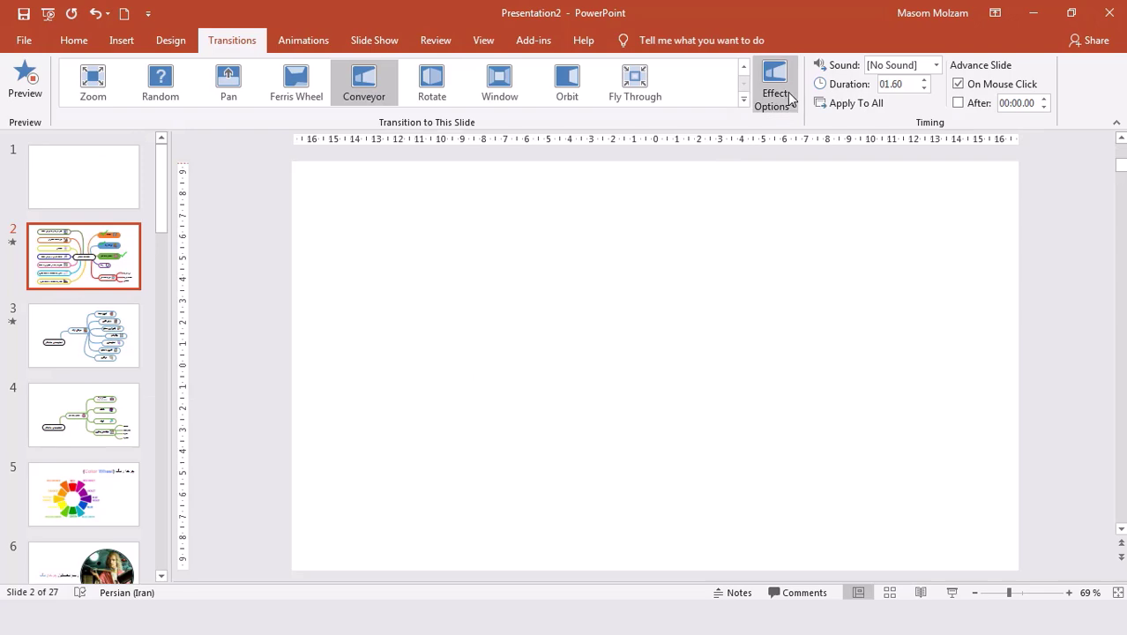
left_click(787, 105)
left_click(787, 106)
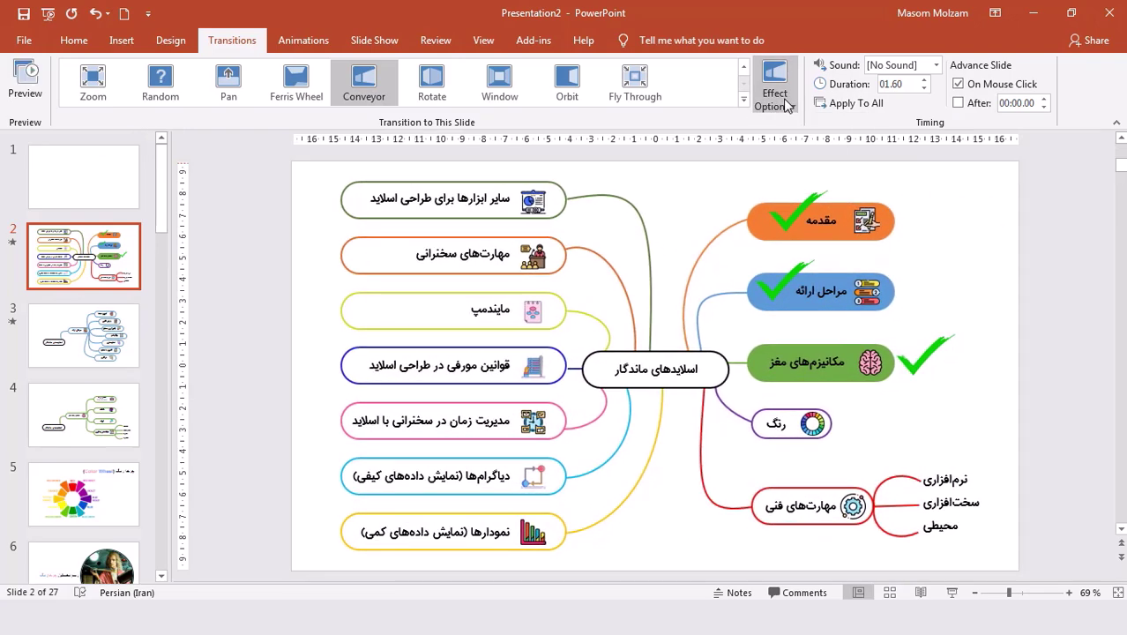
left_click(787, 105)
left_click(787, 105)
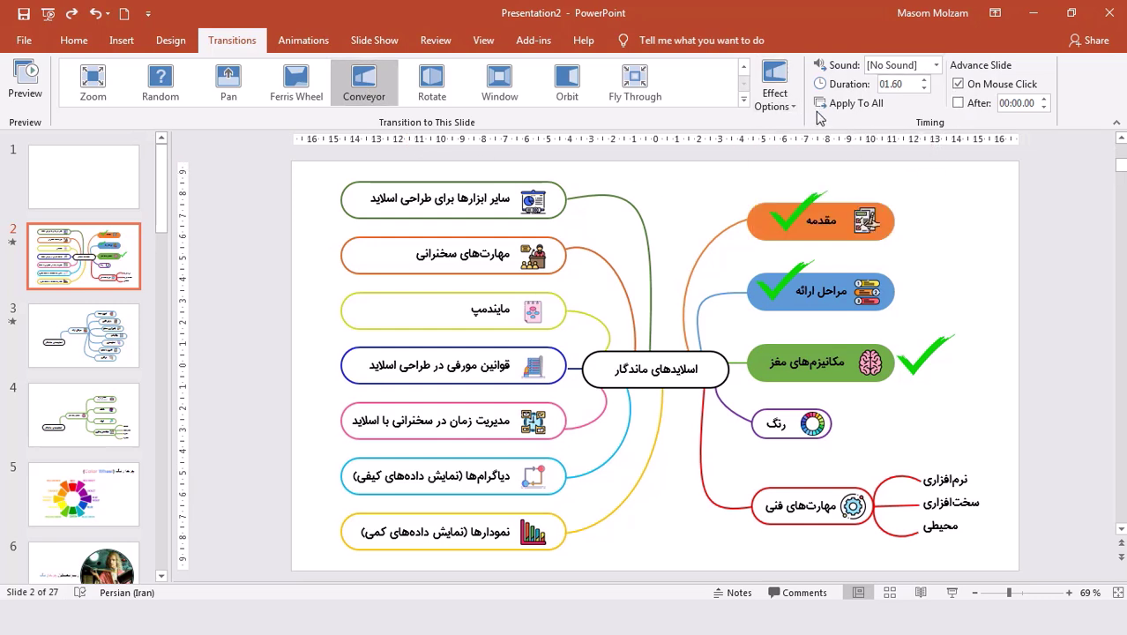
- Apply the Conveyor transition to all slides and preview it from slide 1
left_click(871, 108)
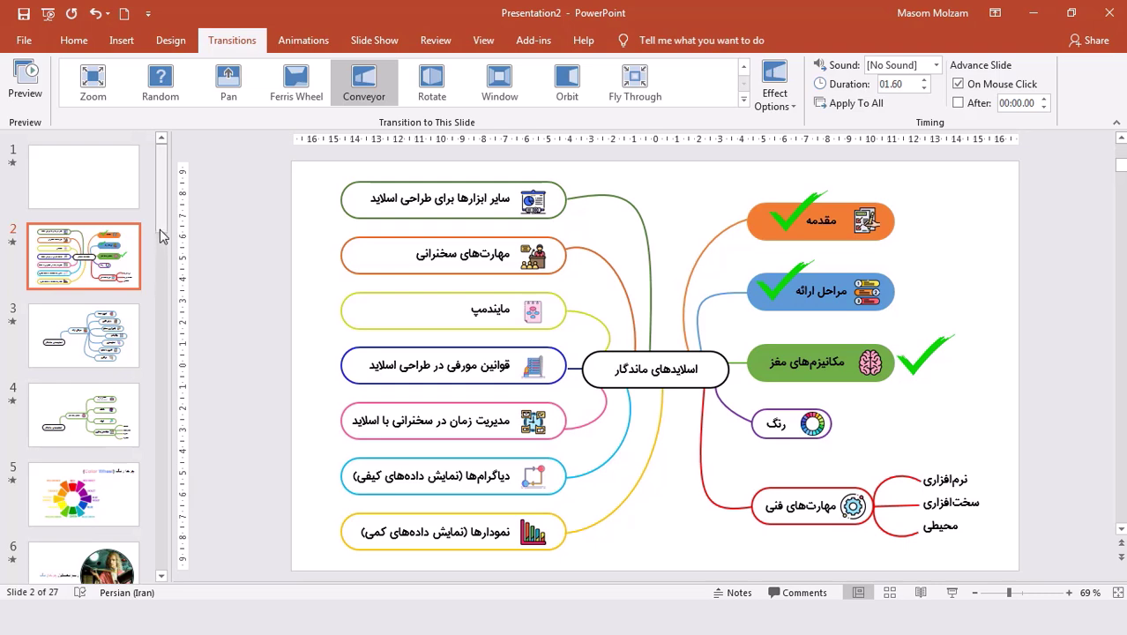
scroll(167, 282, "down", 2)
scroll(168, 282, "down", 1)
scroll(81, 250, "up", 3)
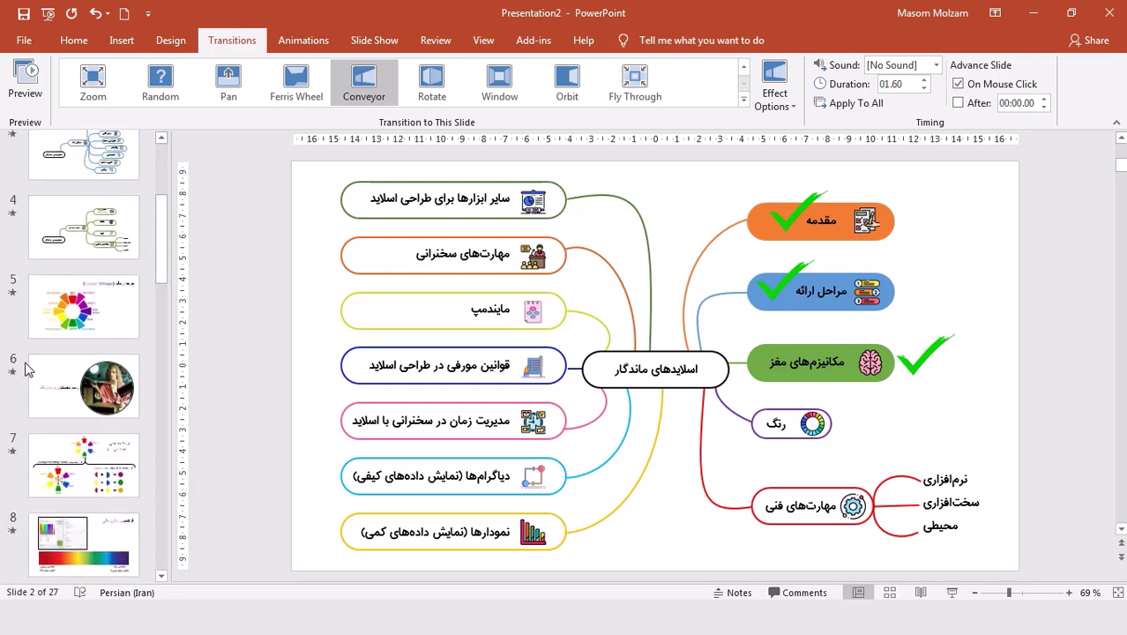
left_click(83, 190)
left_click(29, 95)
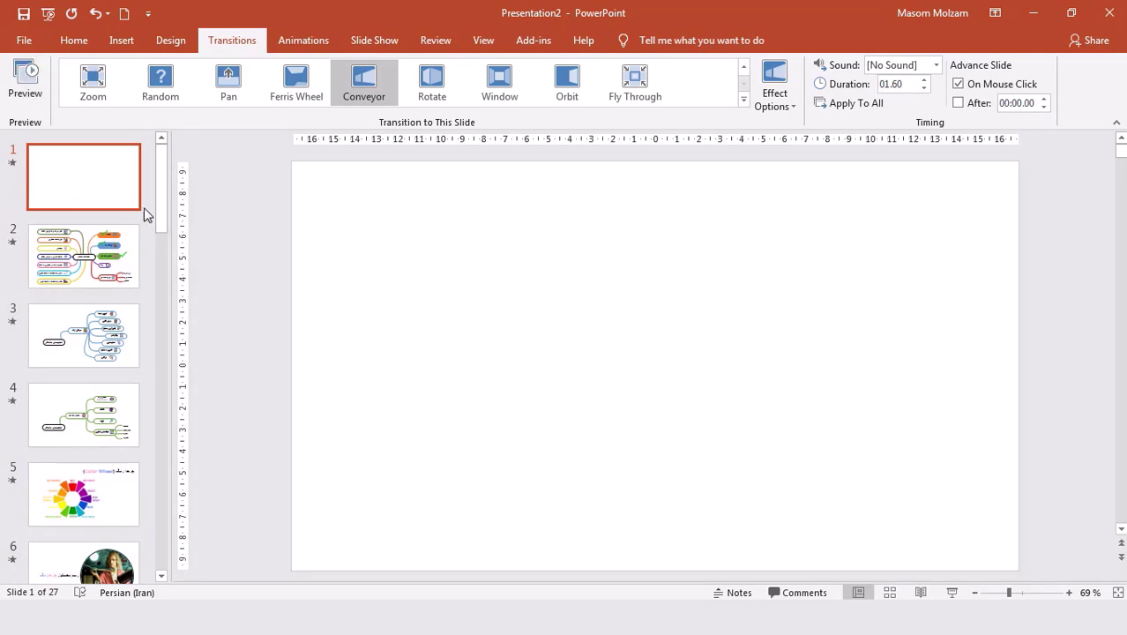
- Run the show to the Color Wheel slide, exit, undo that transition and reopen slide 2
left_click(952, 592)
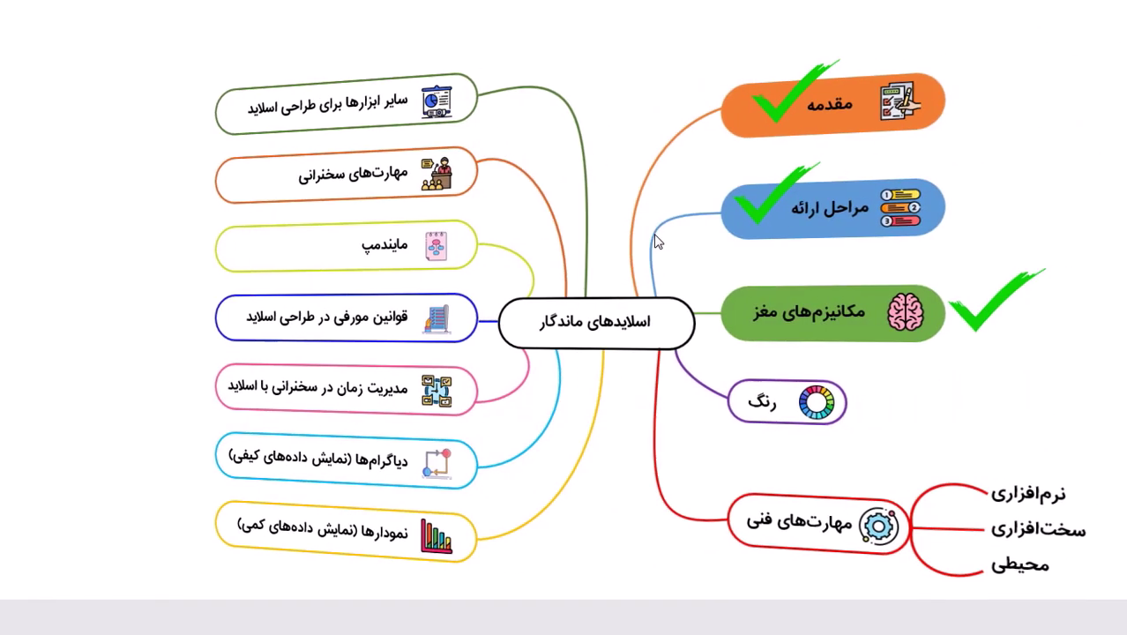
left_click(655, 241)
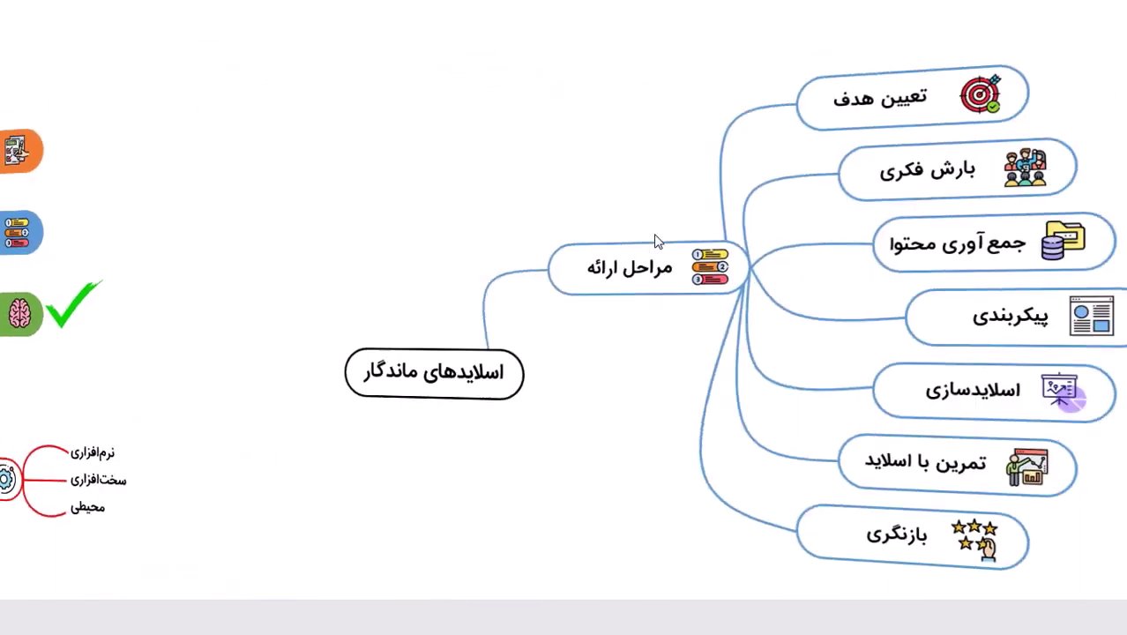
left_click(655, 242)
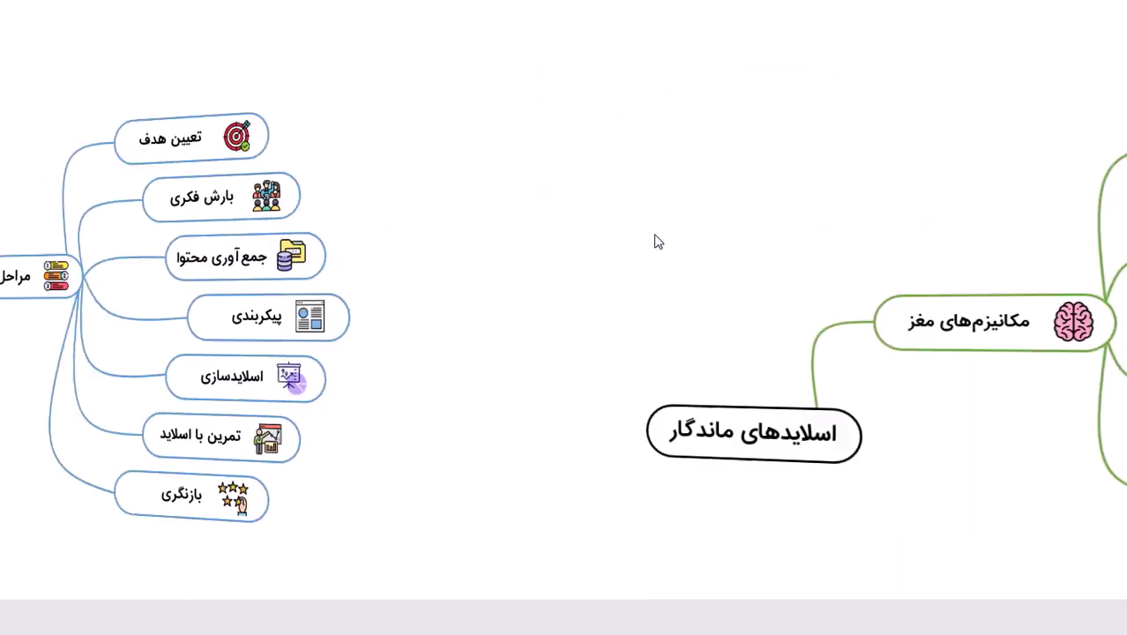
left_click(655, 241)
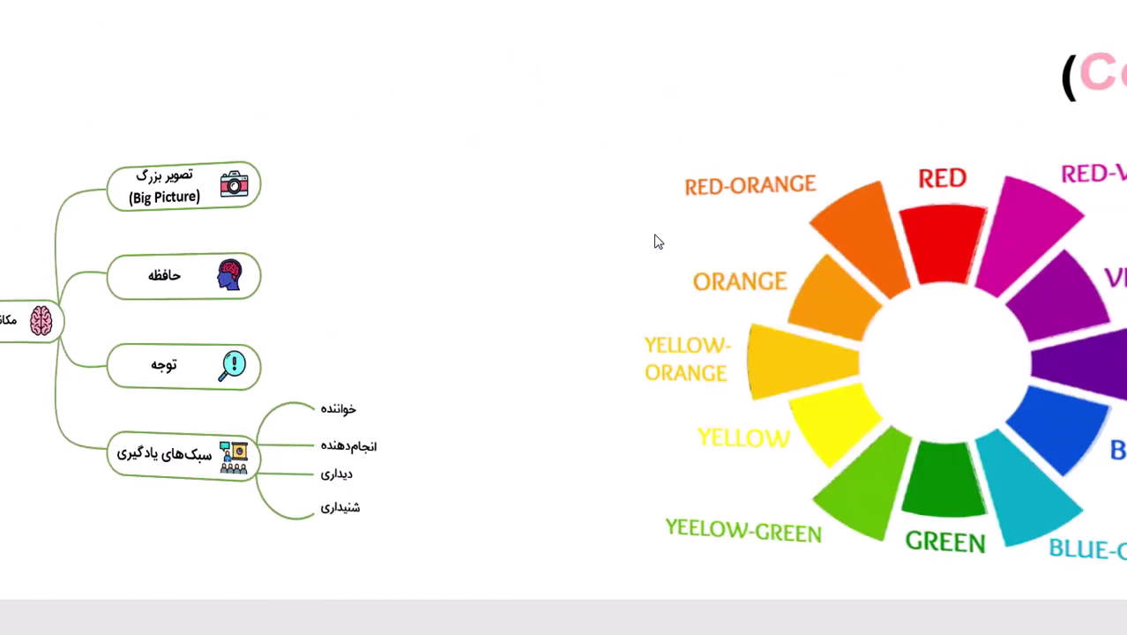
key("Escape")
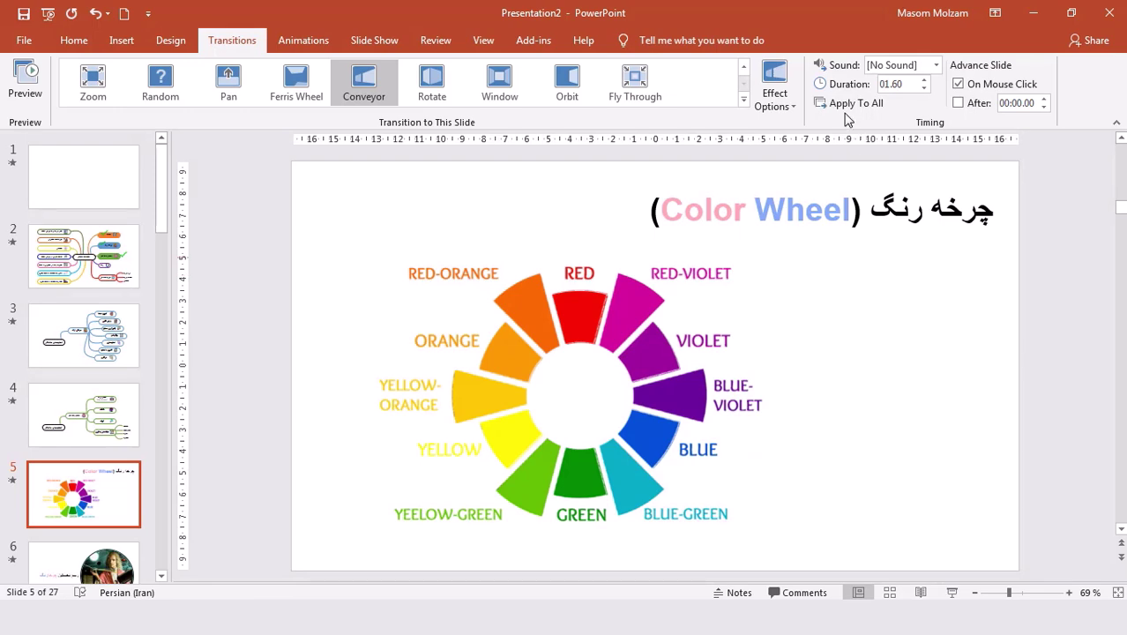
key("ctrl+z")
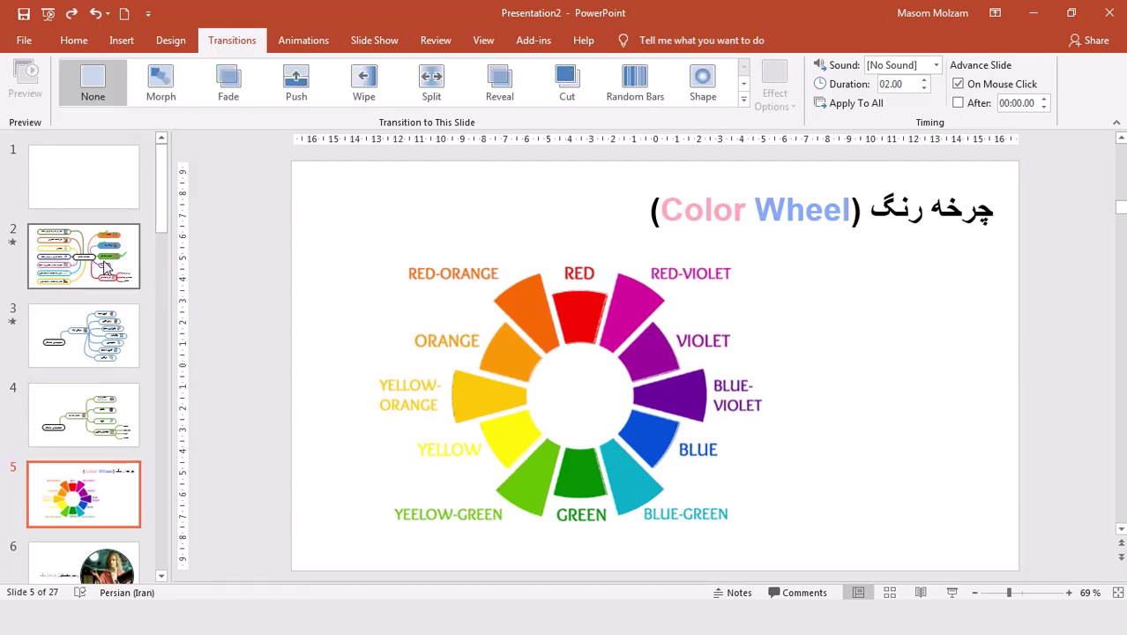
left_click(103, 265)
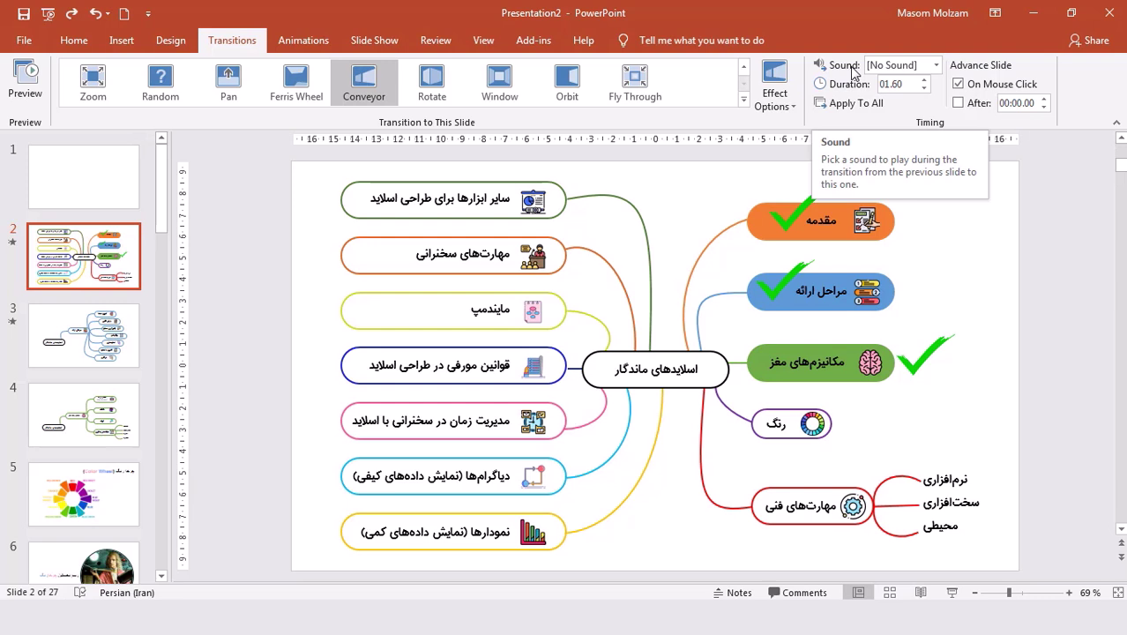
left_click(938, 70)
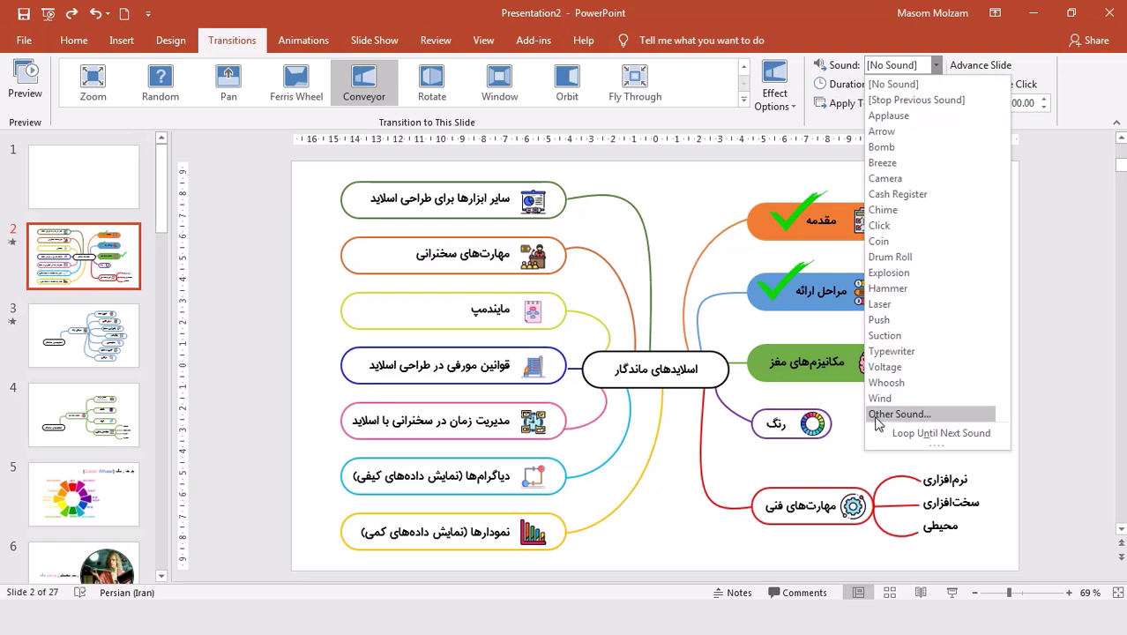
left_click(908, 421)
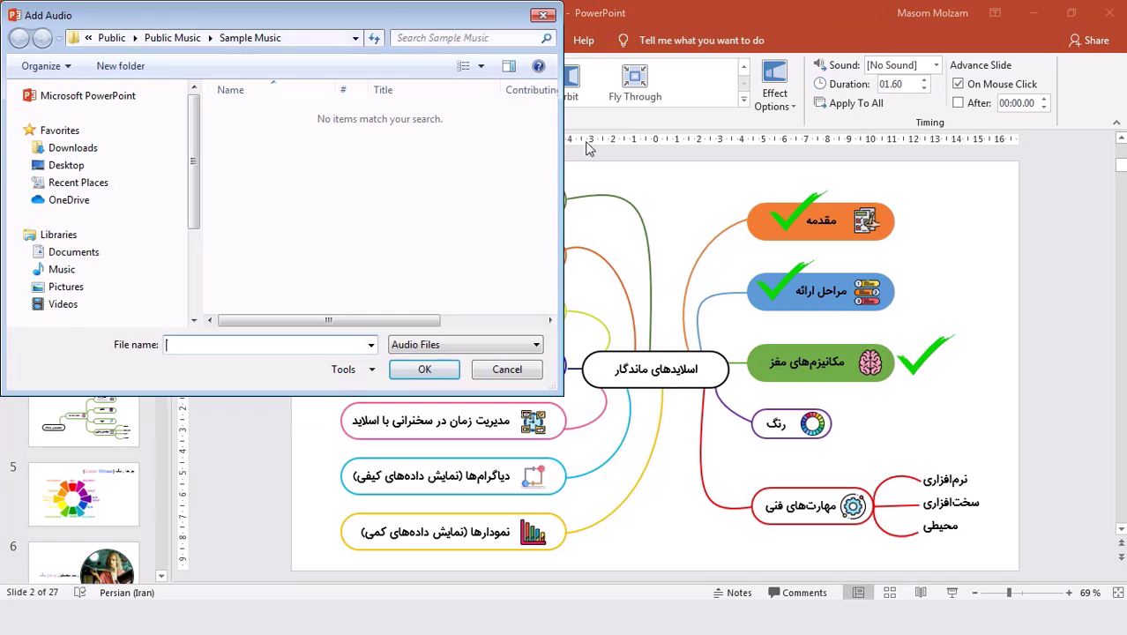
left_click(553, 16)
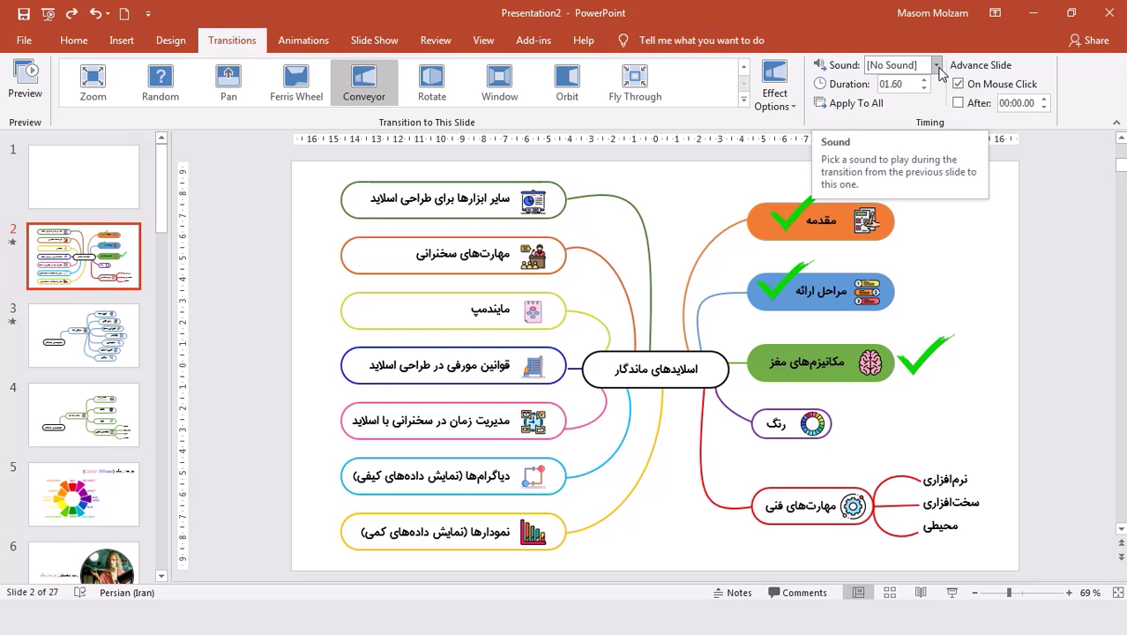
left_click(935, 66)
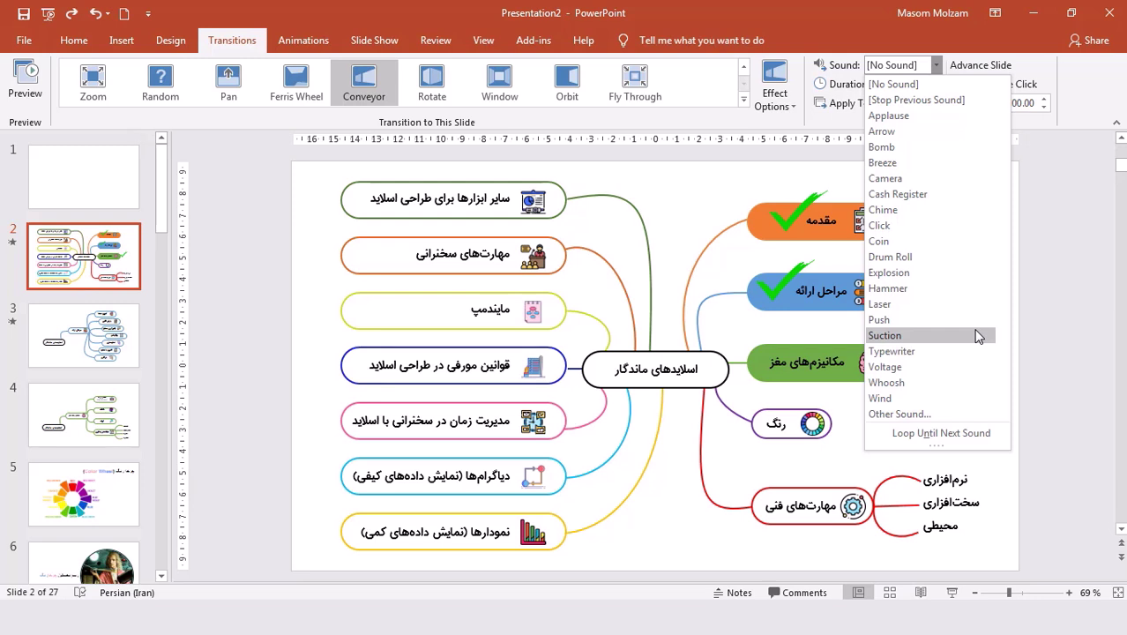
left_click(939, 67)
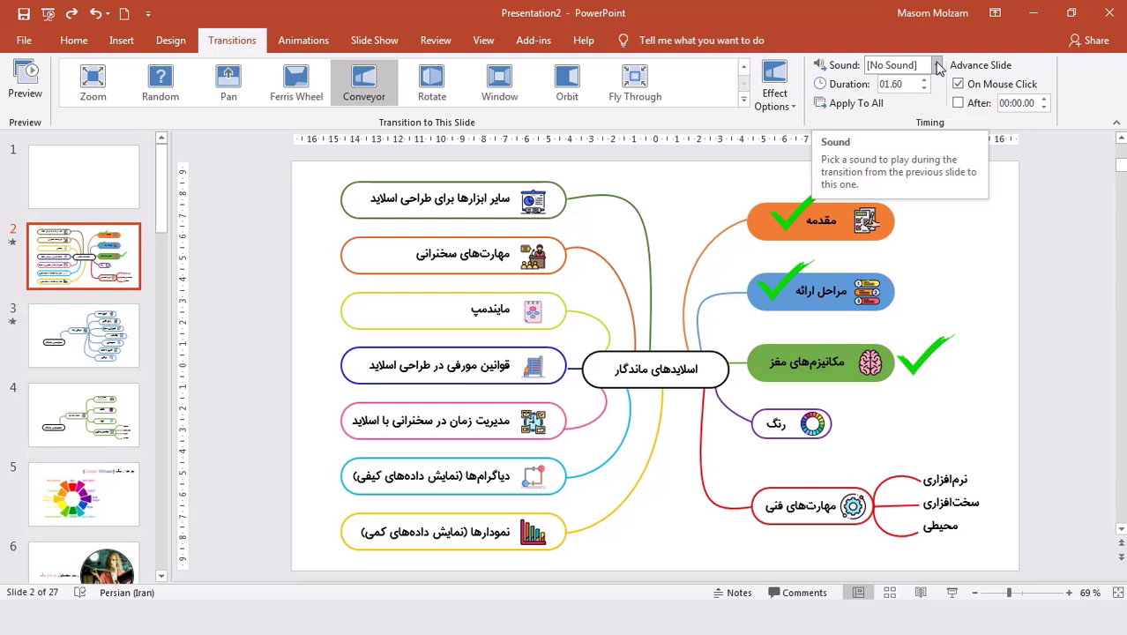
left_click(939, 67)
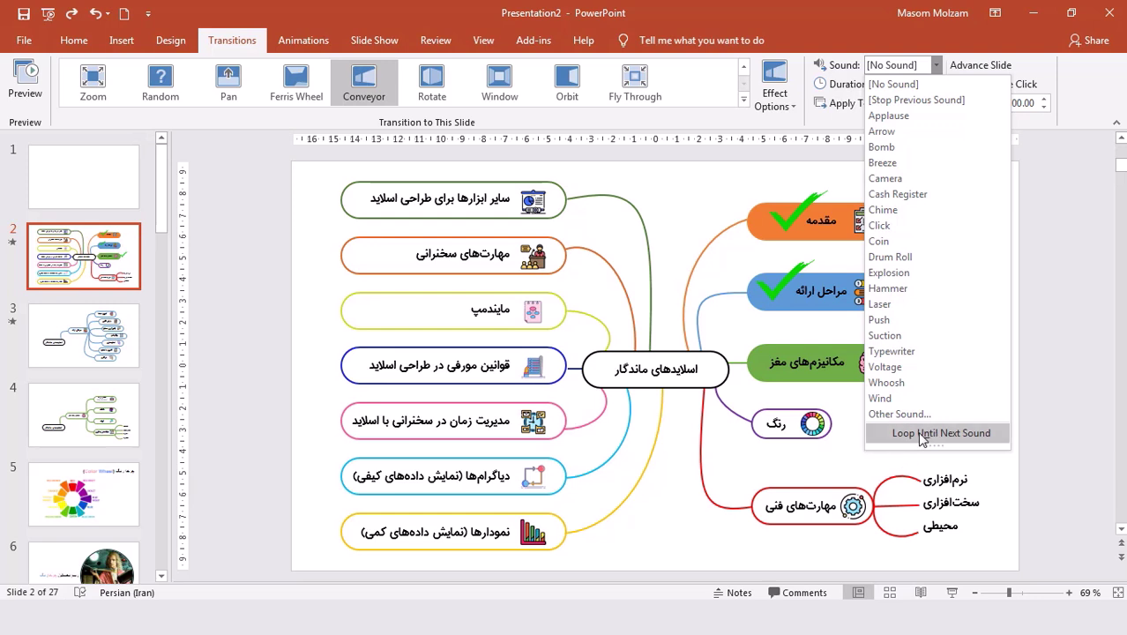
left_click(860, 93)
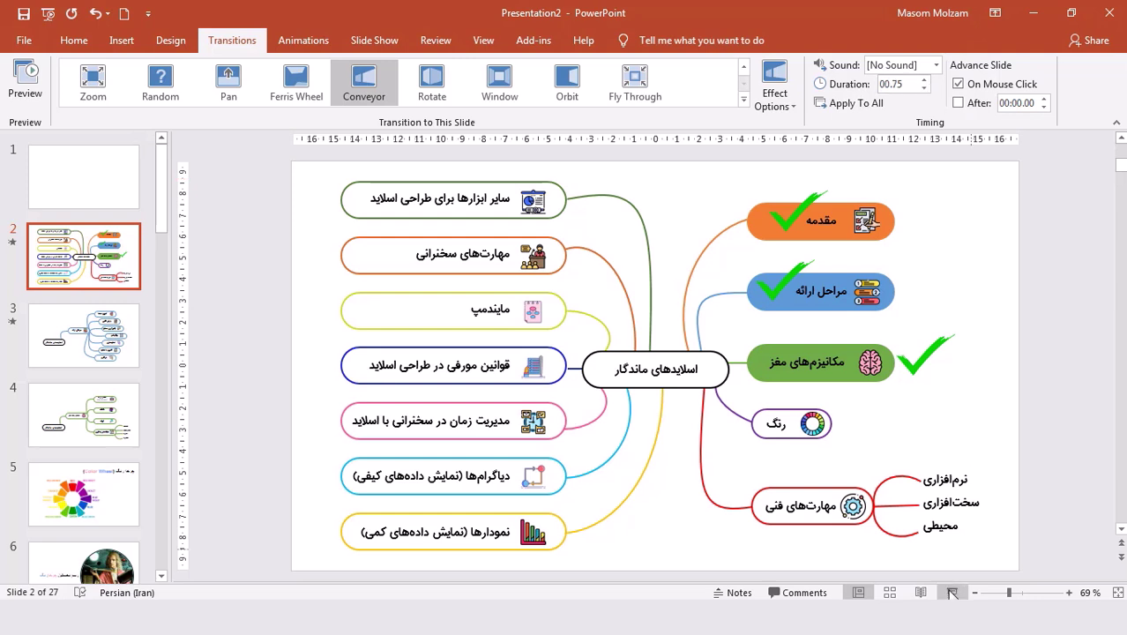
- Briefly start the show on slide 2, then lower its Conveyor duration to 00.75
left_click(951, 592)
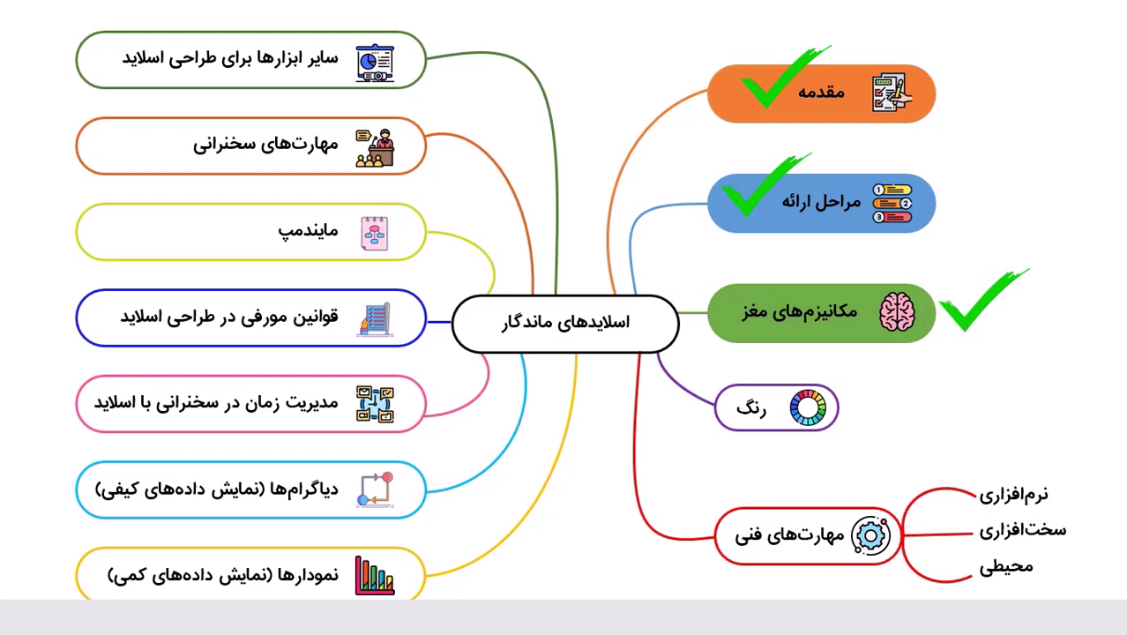
key("Escape")
left_click(923, 87)
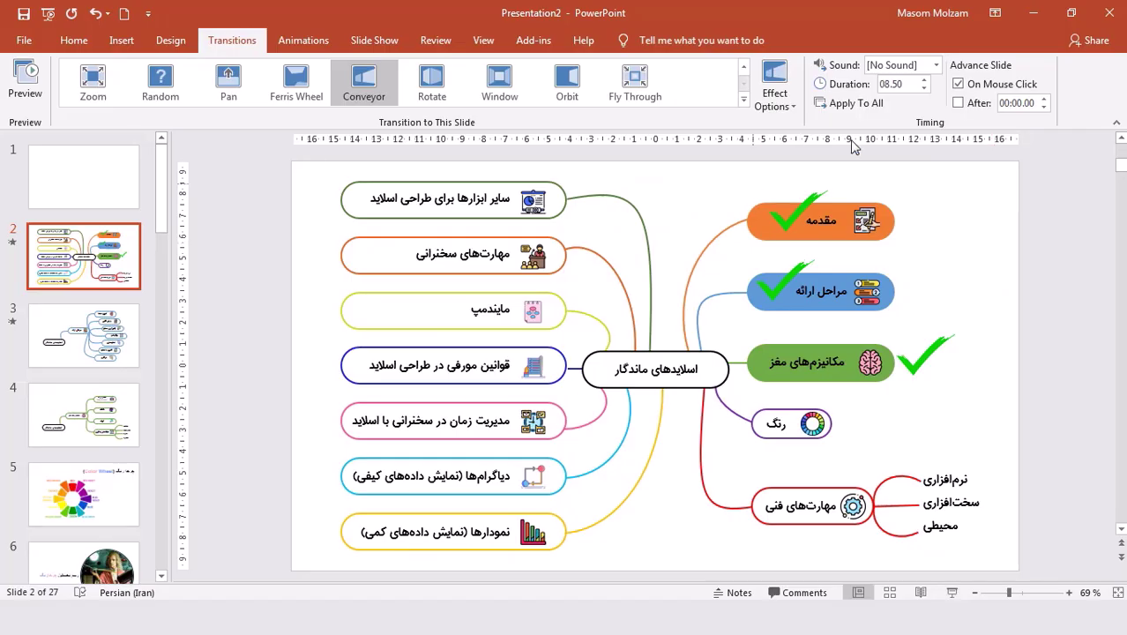
left_click(924, 89)
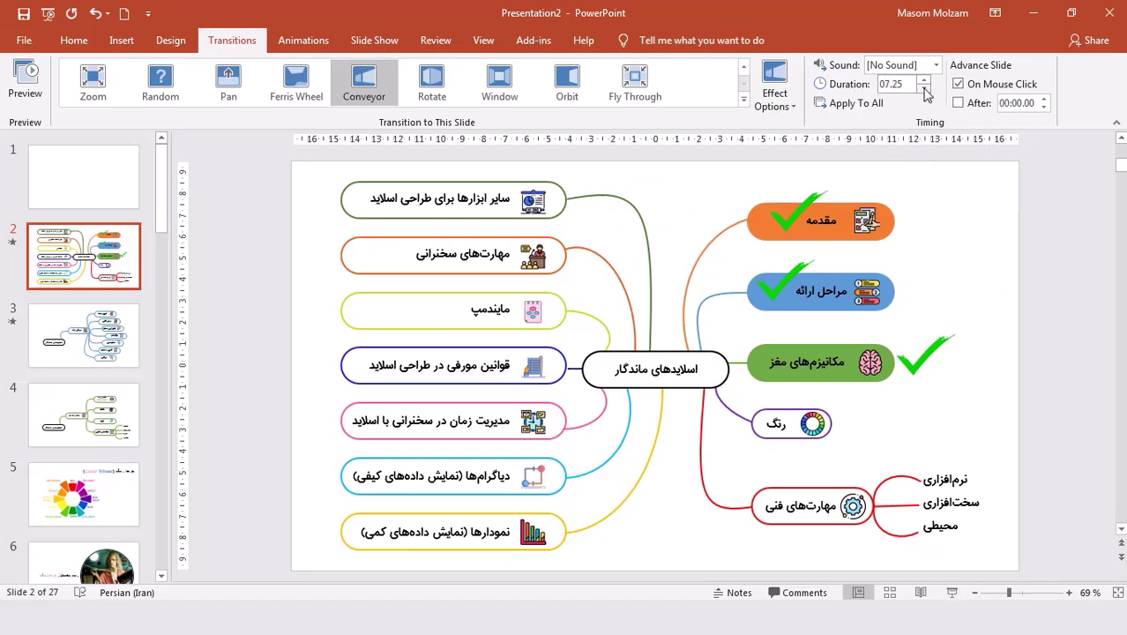
left_click(924, 89)
left_click(924, 89)
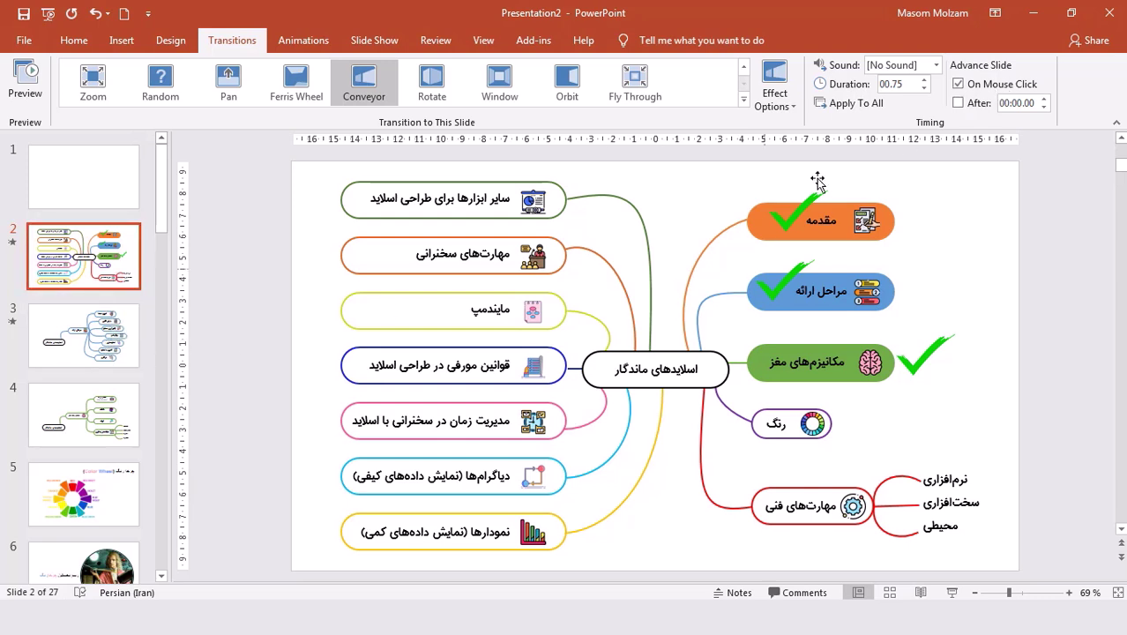
- Uncheck On Mouse Click after briefly trying a 2-second After timing
left_click(979, 107)
left_click(1045, 99)
left_click(1045, 99)
left_click(959, 105)
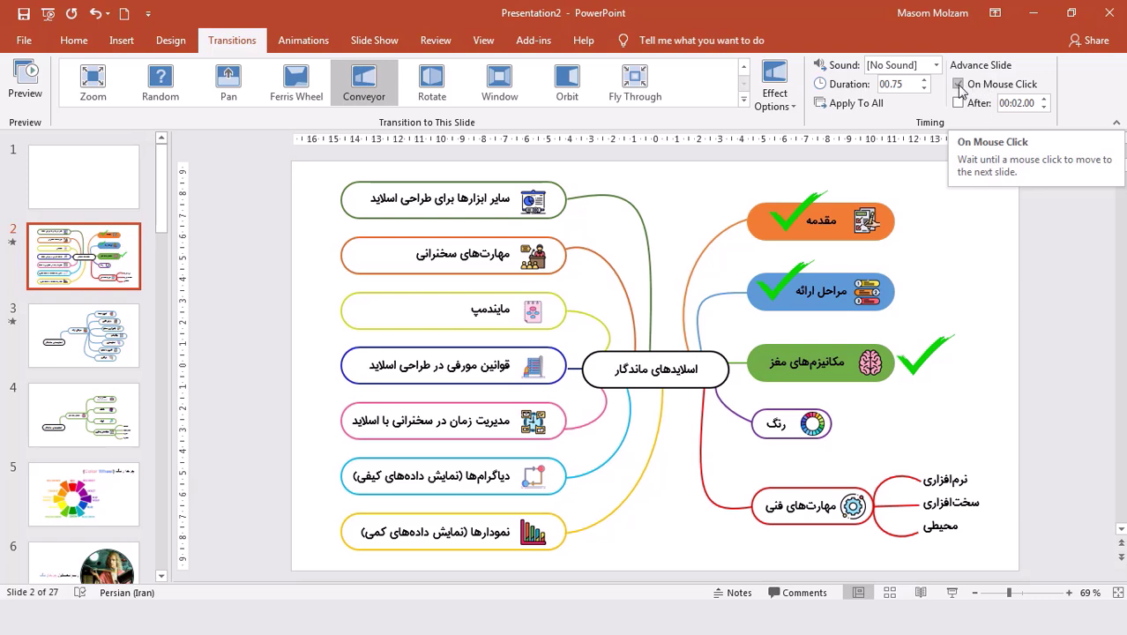
left_click(957, 85)
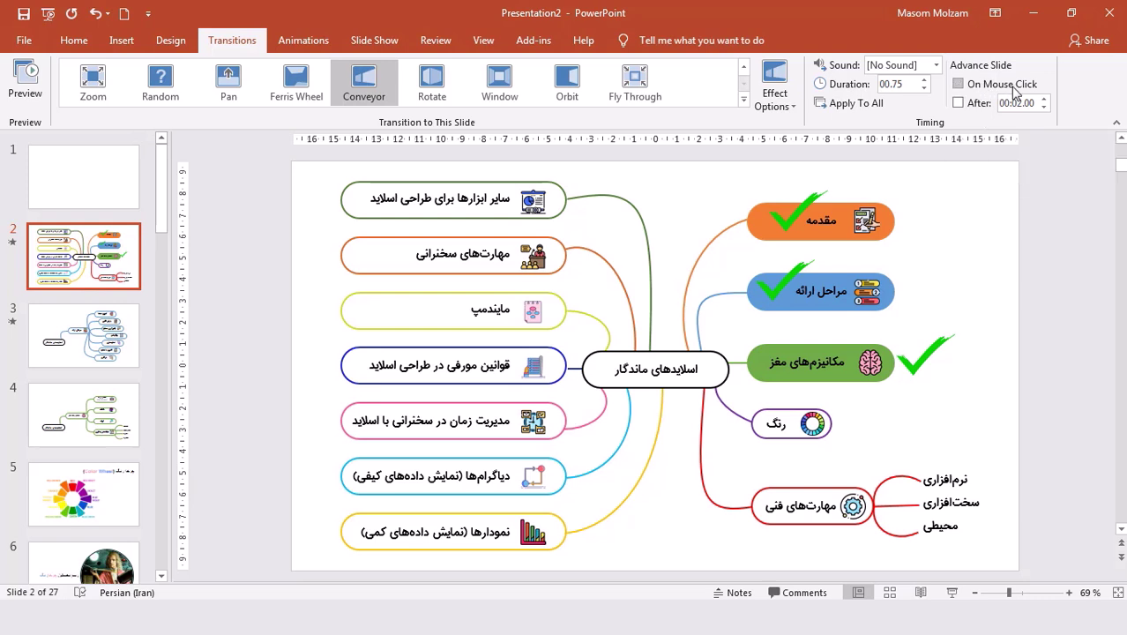
- Turn After back on and set the auto-advance time to 00:04.00
left_click(958, 103)
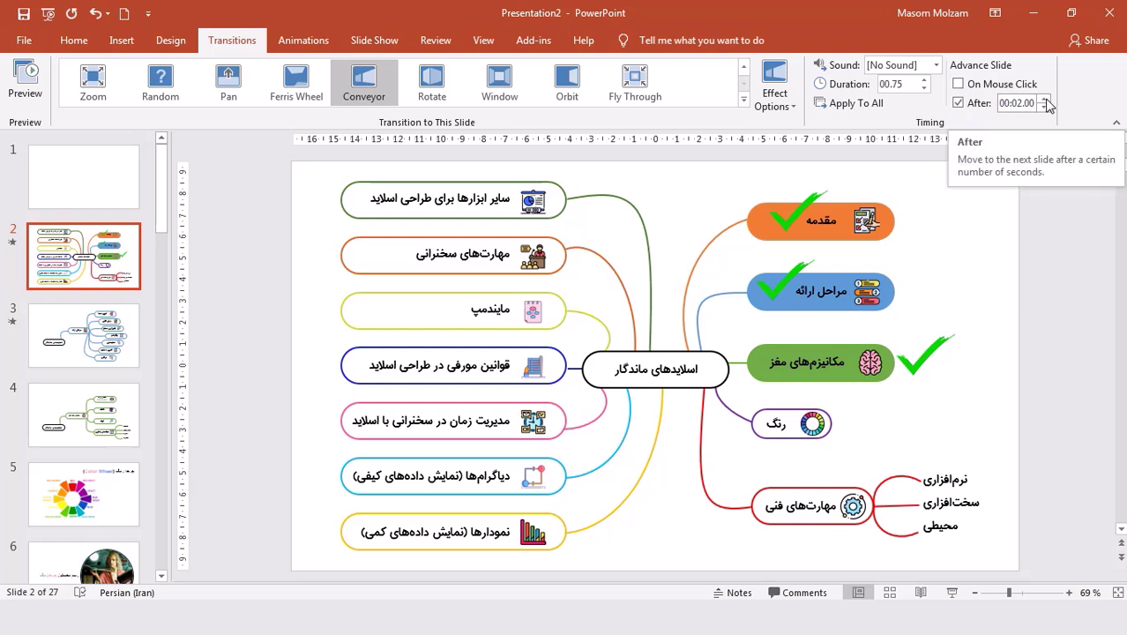
left_click(1046, 100)
left_click(1046, 101)
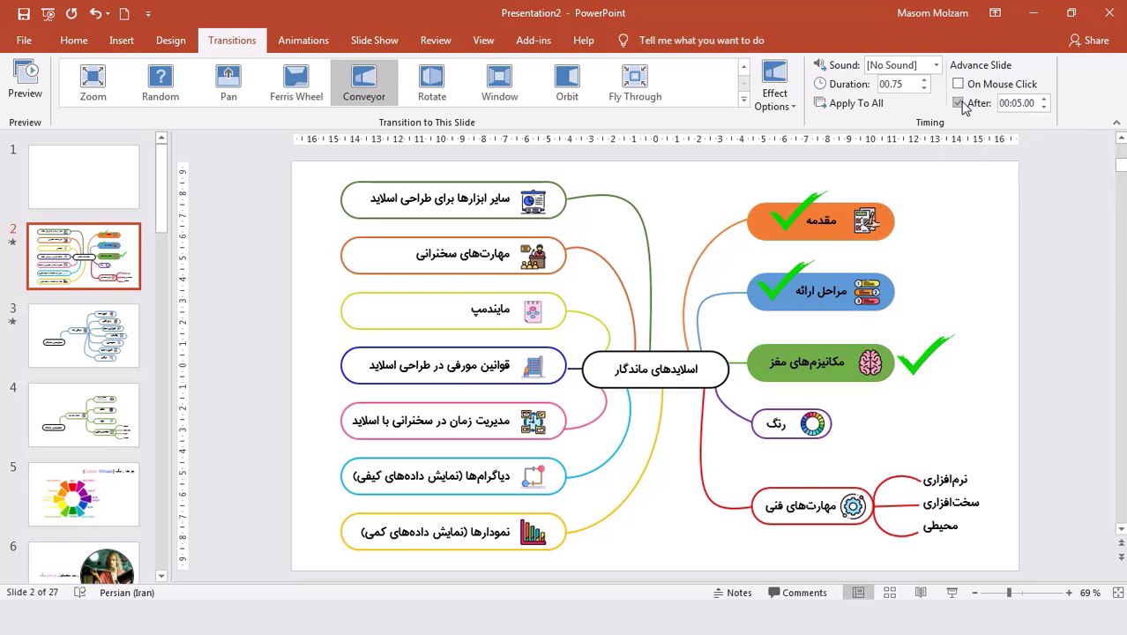
double_click(1044, 107)
double_click(1033, 102)
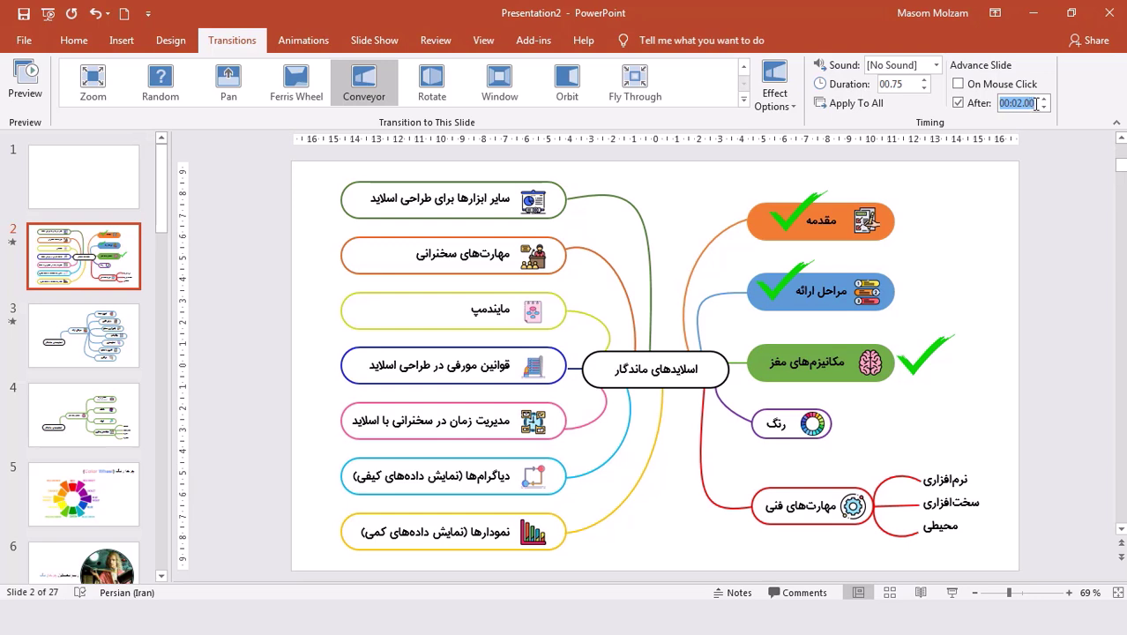
left_click(1014, 103)
left_click_drag(1023, 103, 1010, 103)
left_click(1044, 100)
left_click(1044, 100)
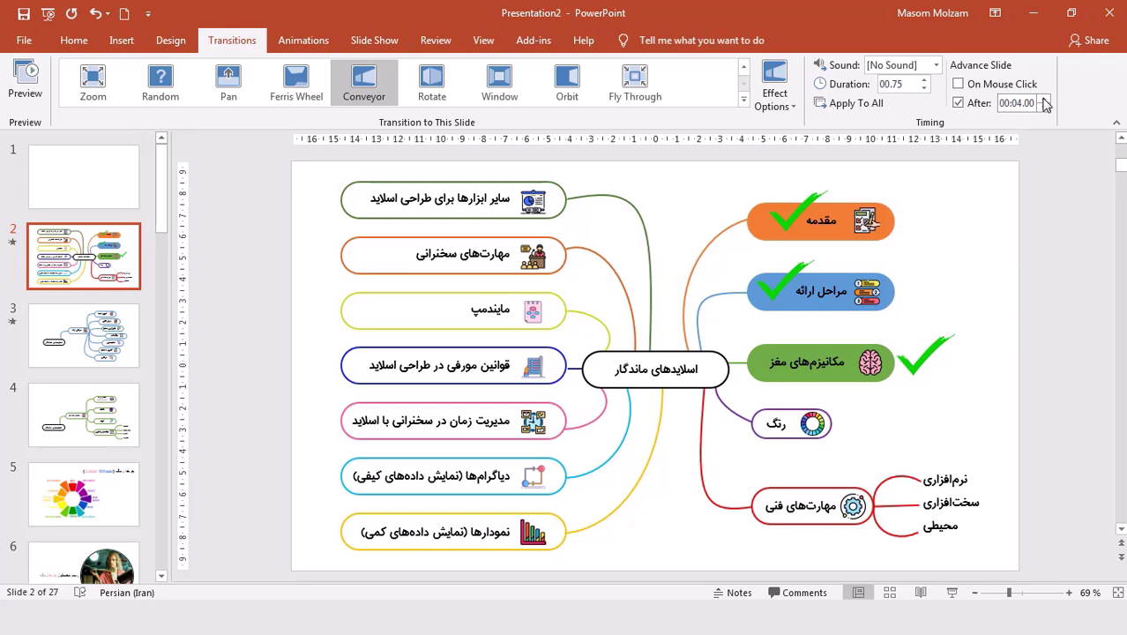